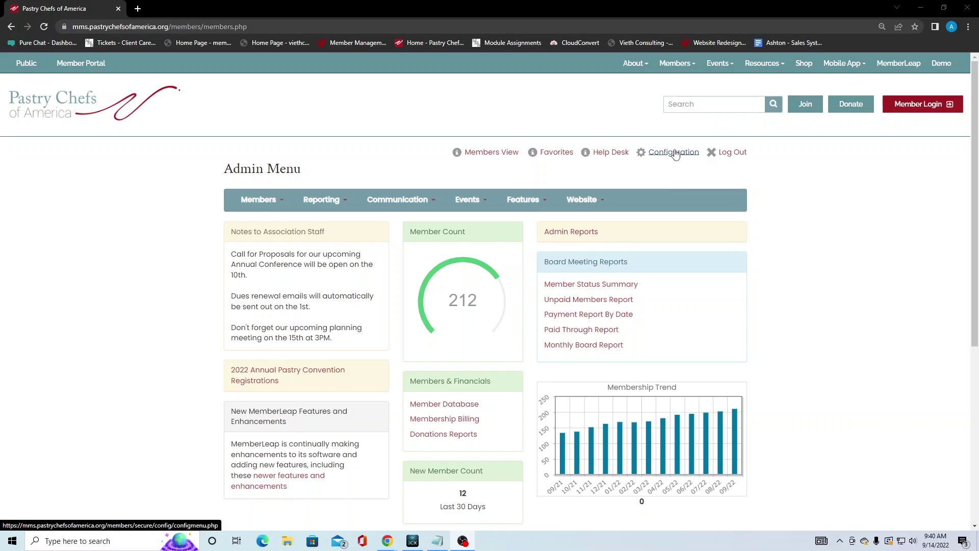
- Open the File Archive settings from the site's configuration options
click(674, 152)
scroll(423, 396, down, 2)
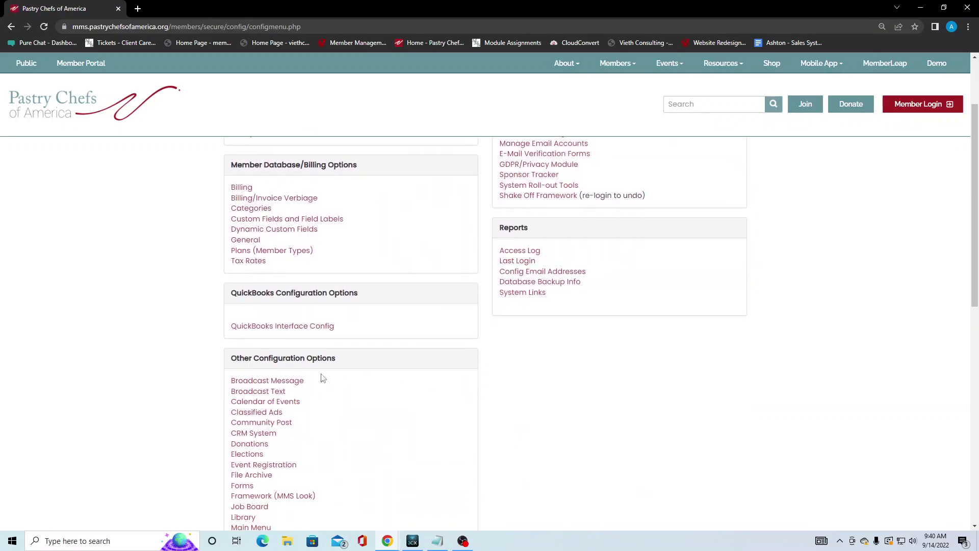
click(264, 479)
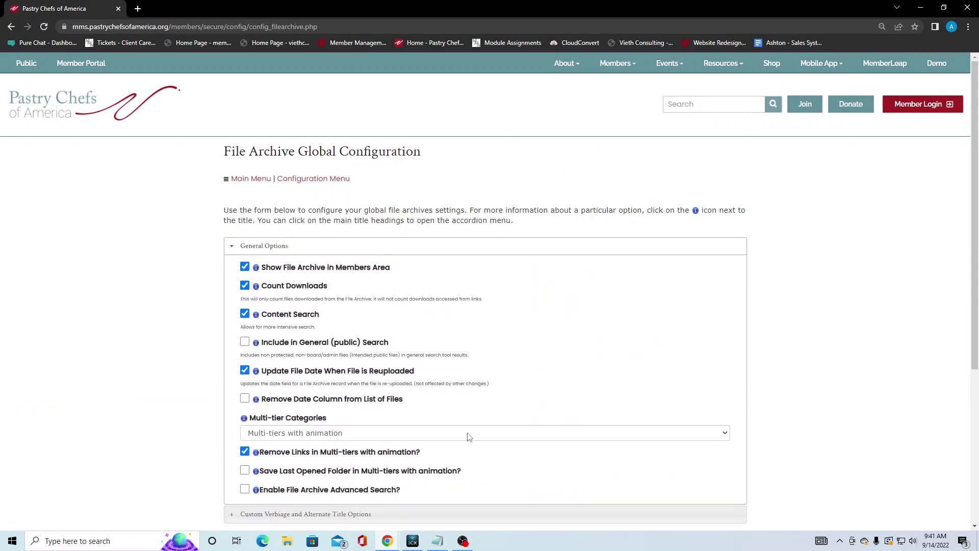
- Expand the Custom Verbiage and Alternate Title Options section of the File Archive configuration
scroll(184, 349, down, 2)
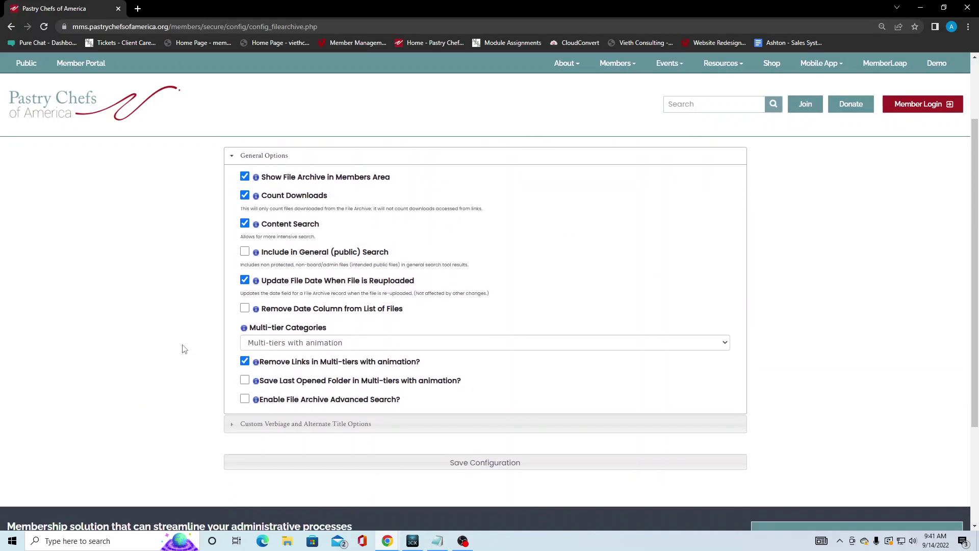
click(257, 411)
scroll(193, 389, down, 1)
scroll(193, 388, down, 4)
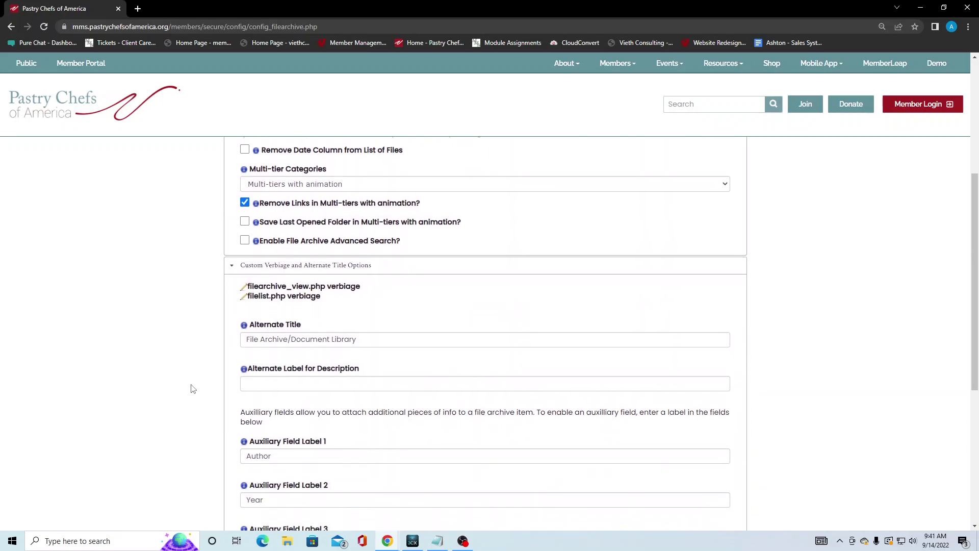
- Review the General Options and check which choices Multi-tier Categories offers without changing the selection
scroll(193, 389, up, 4)
scroll(193, 388, up, 2)
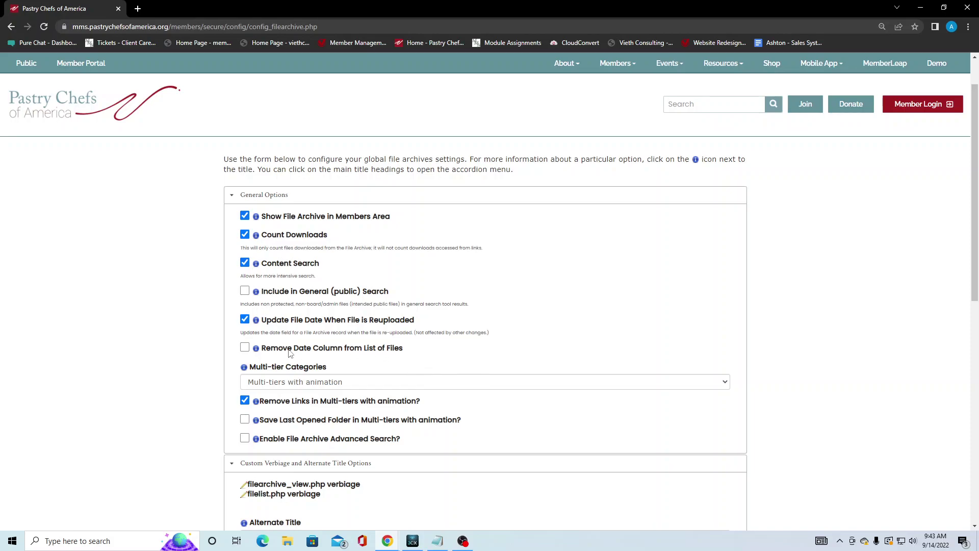
scroll(525, 366, down, 1)
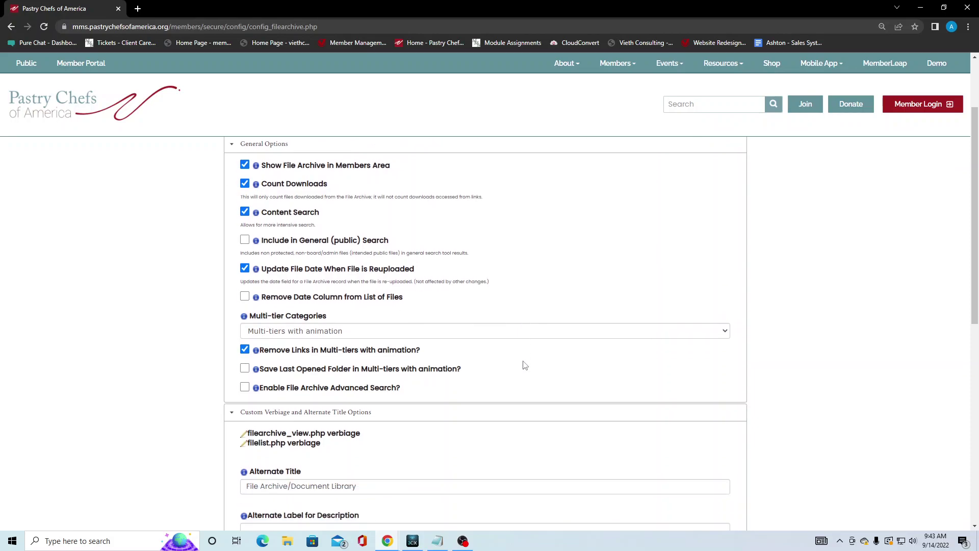
click(391, 336)
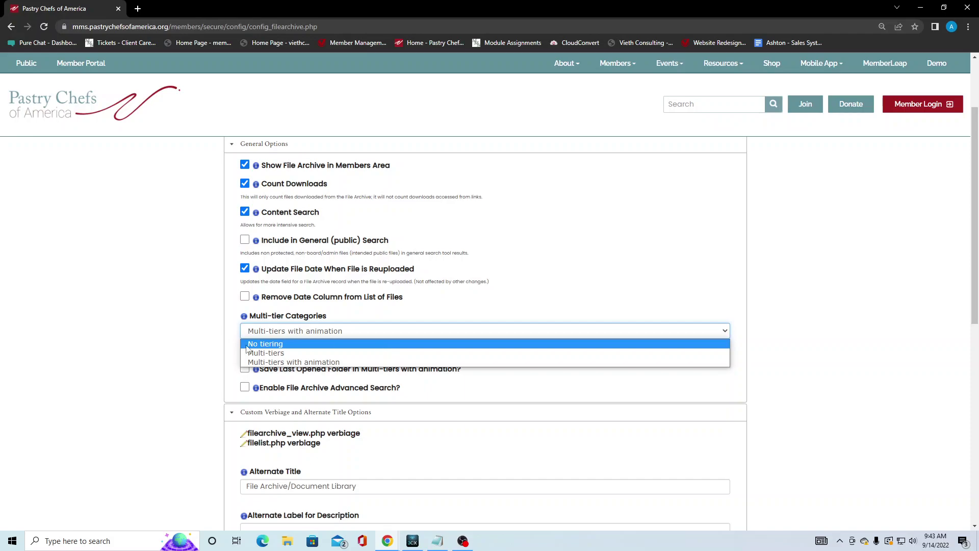
click(148, 341)
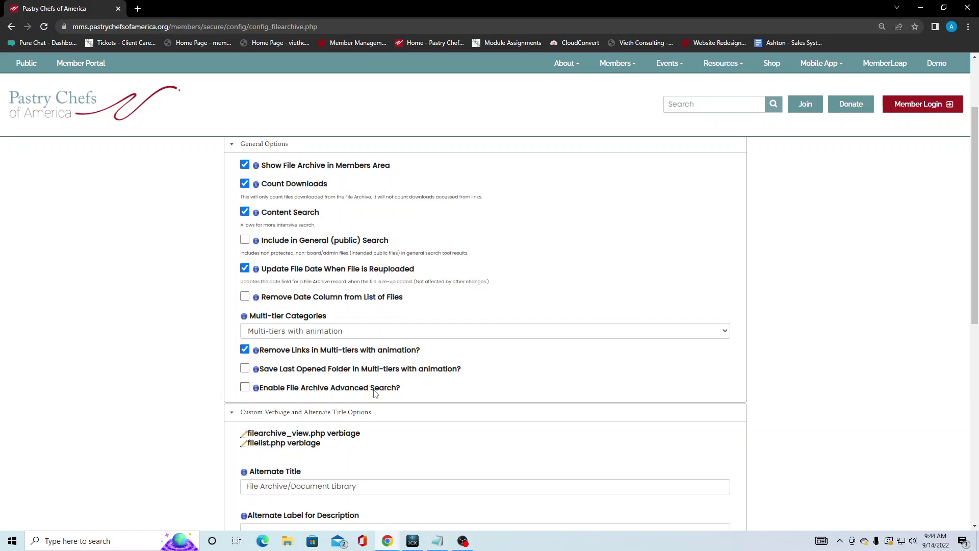
- Examine the custom verbiage settings, including the alternate title, description label and auxiliary field labels
scroll(375, 392, down, 2)
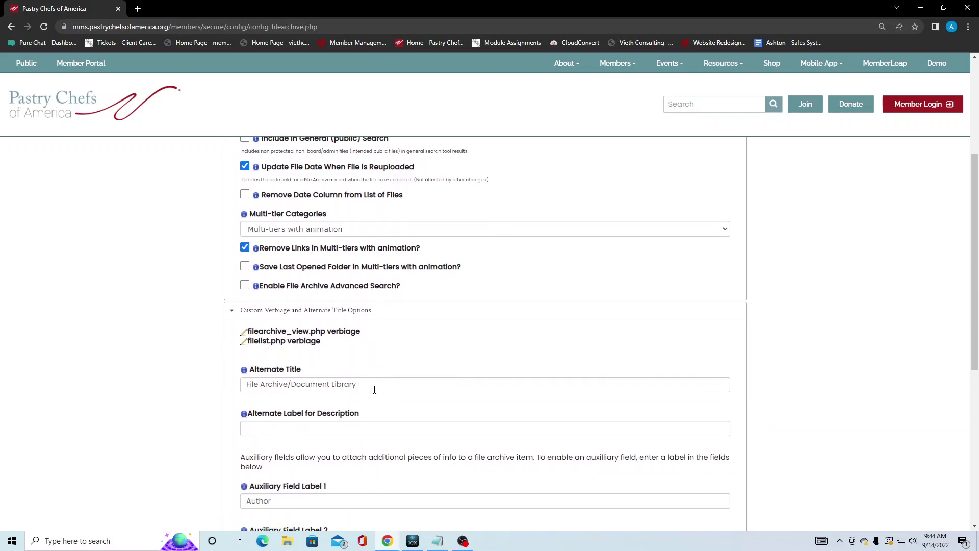
scroll(374, 390, down, 1)
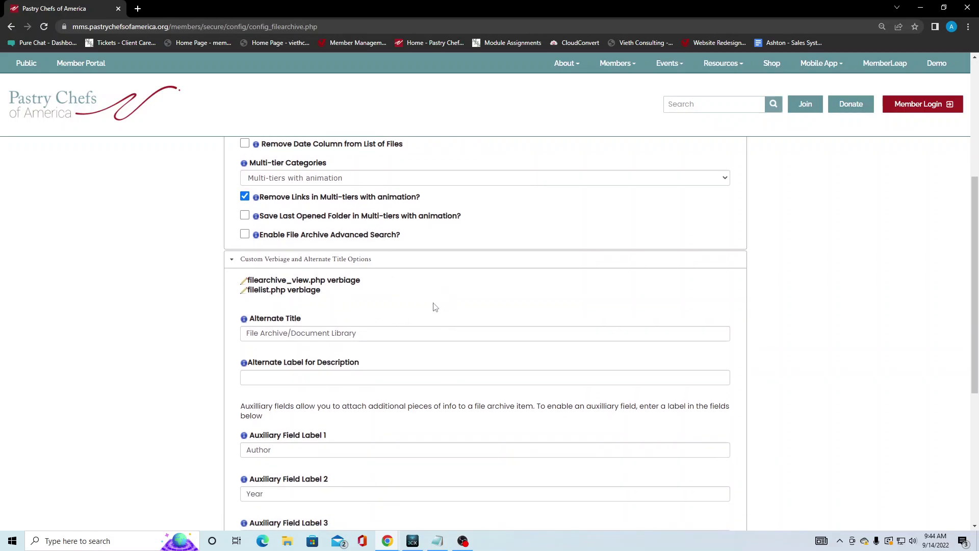
scroll(435, 307, down, 1)
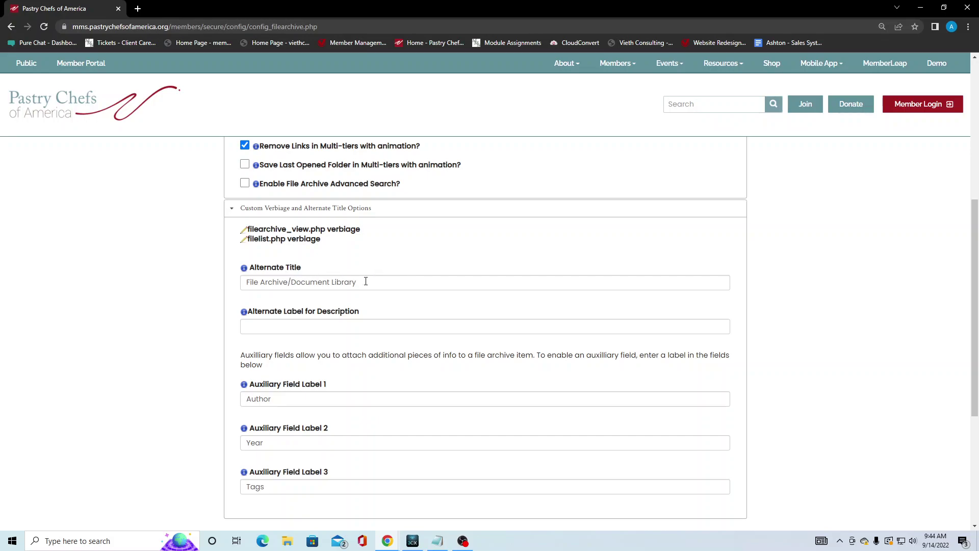
drag(365, 278, 242, 282)
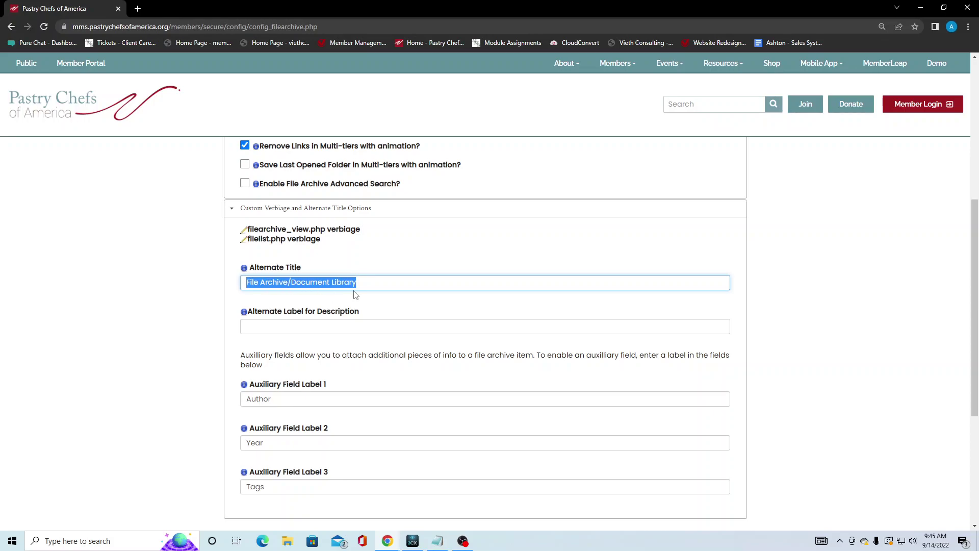
click(401, 303)
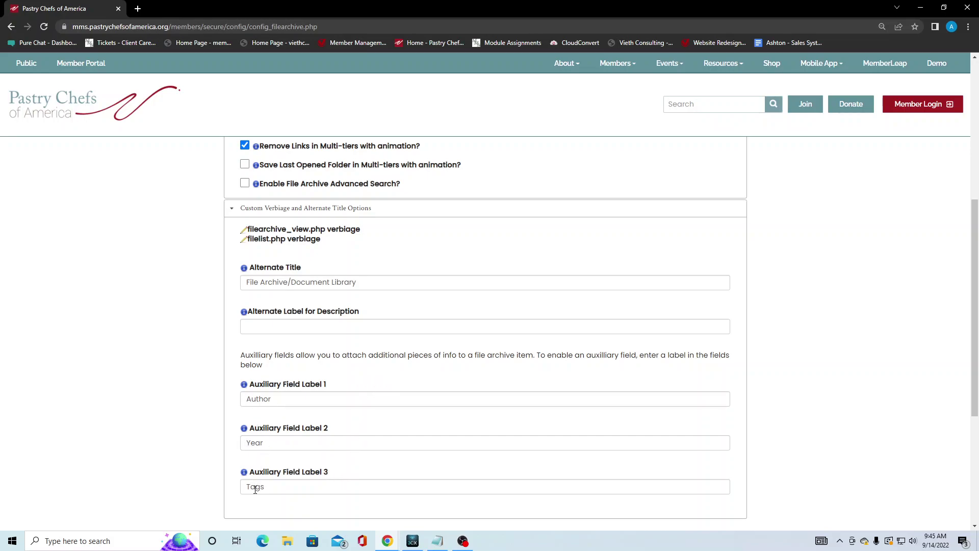
scroll(179, 461, down, 2)
- Return to the main admin menu and open the File Archive/Document Library category list
scroll(165, 447, up, 7)
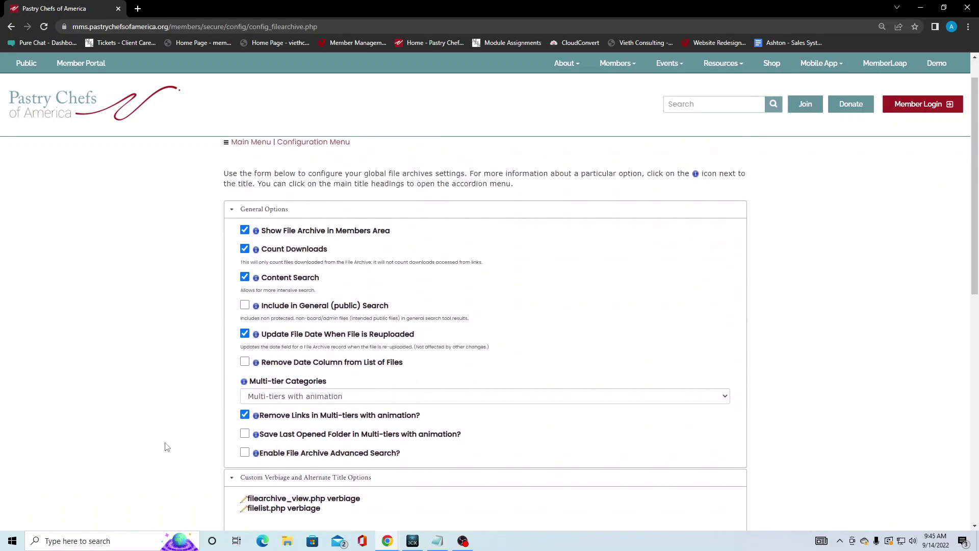
scroll(164, 446, up, 1)
click(251, 188)
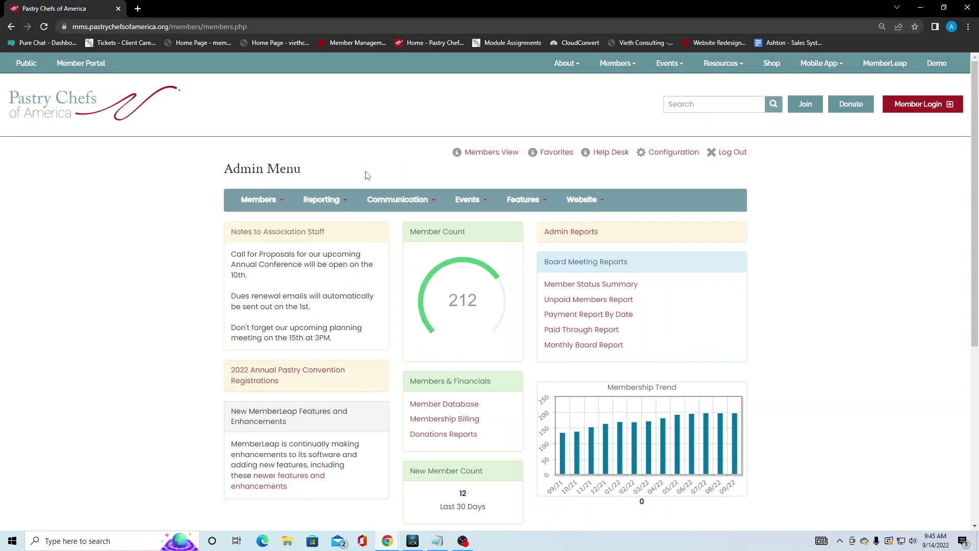
mouse_move(525, 201)
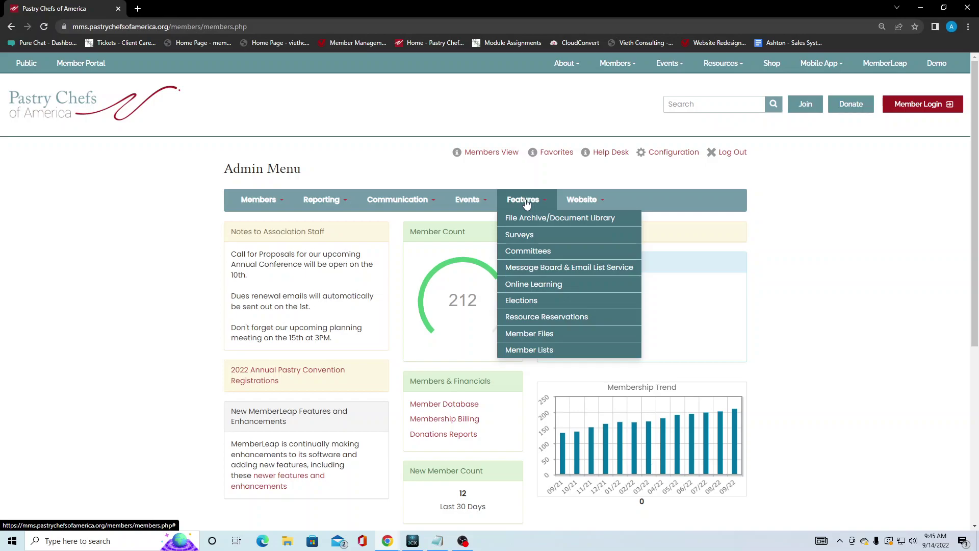
click(542, 223)
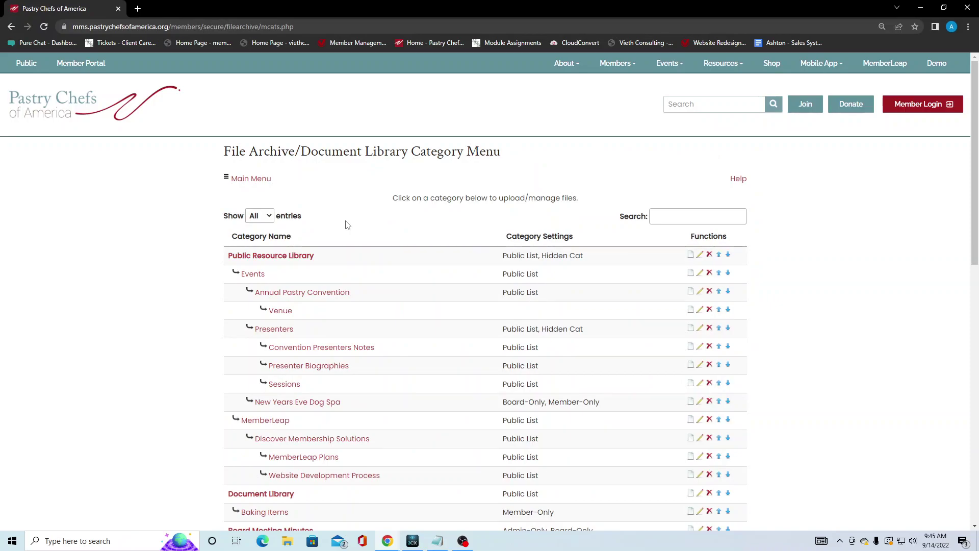
- Look through the file category list, examining its parent and subcategory structure, access settings and available functions
scroll(345, 227, down, 1)
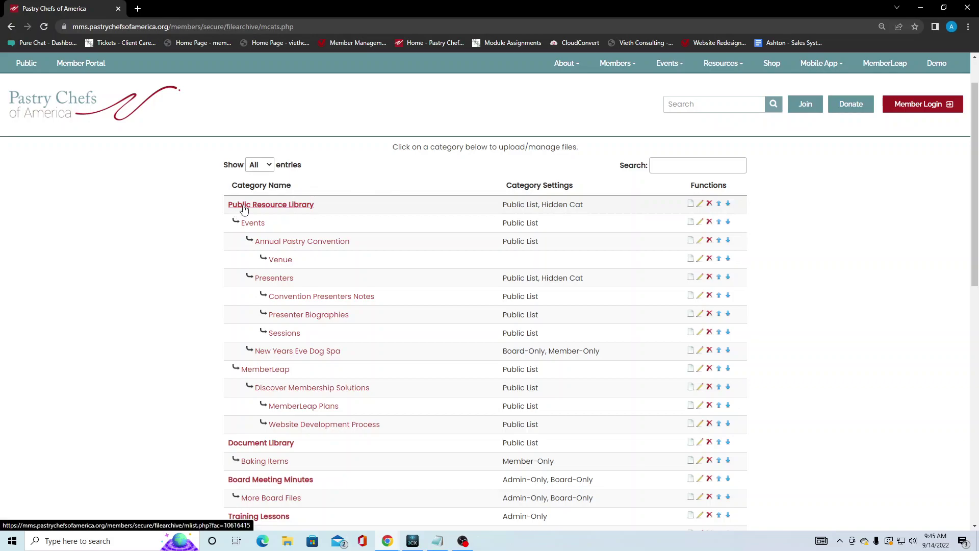
scroll(261, 338, down, 2)
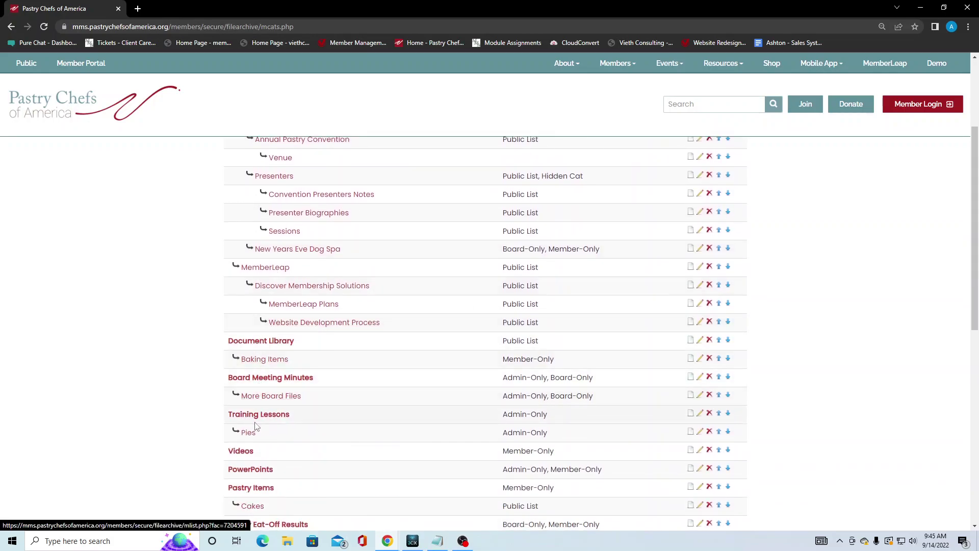
scroll(256, 415, up, 3)
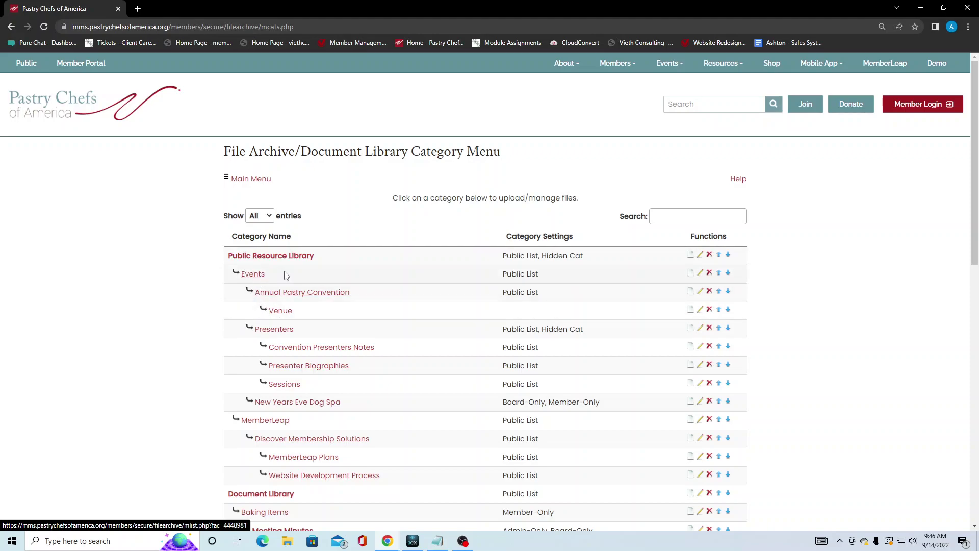
scroll(451, 316, down, 1)
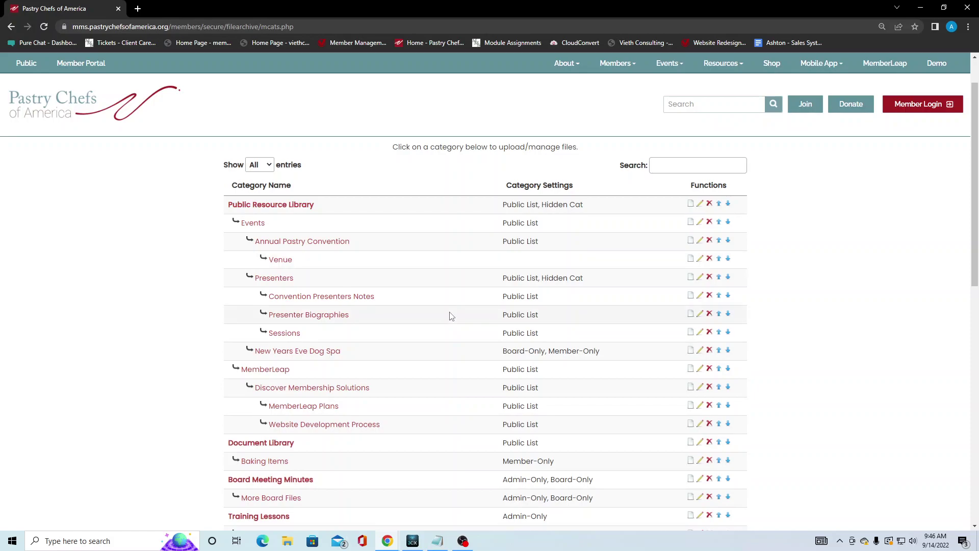
scroll(451, 317, down, 2)
scroll(458, 330, down, 6)
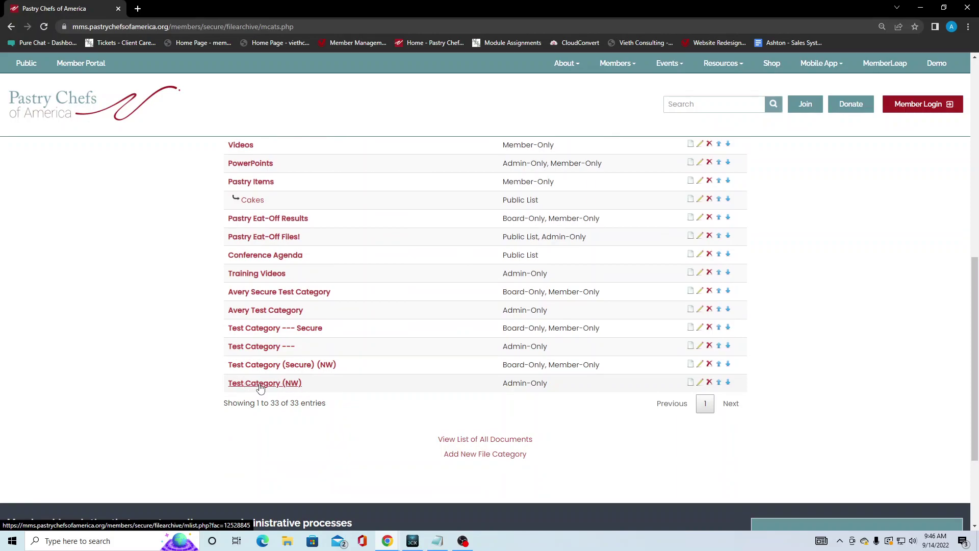
scroll(265, 388, up, 6)
scroll(271, 388, up, 4)
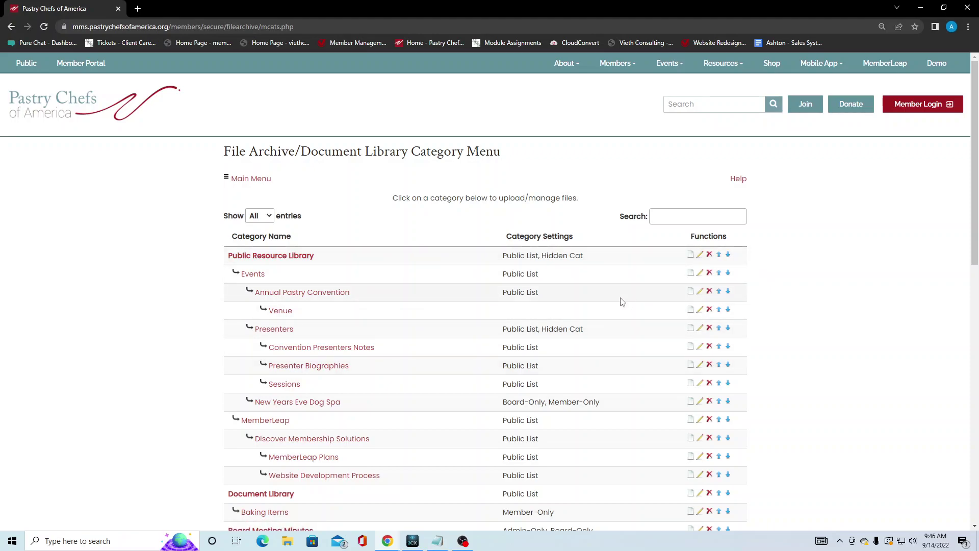
scroll(622, 302, down, 3)
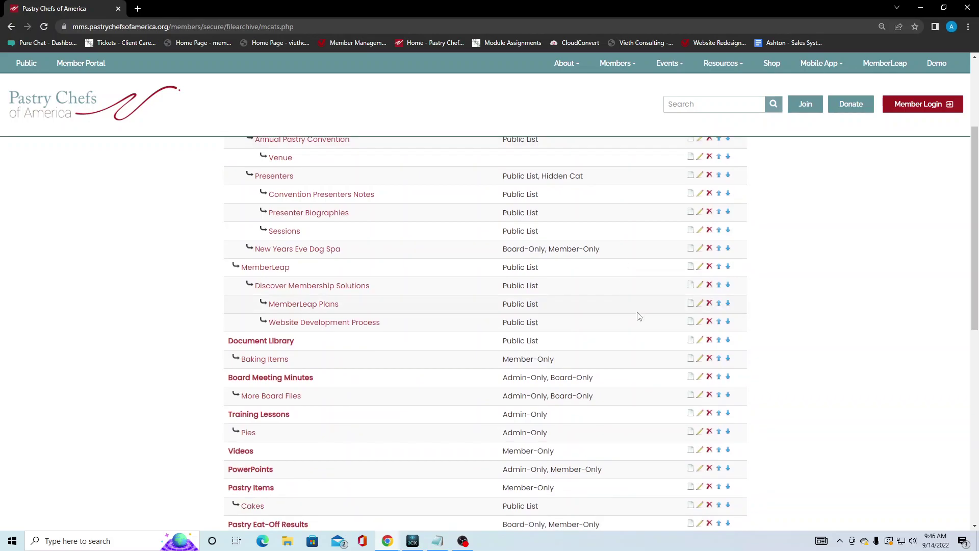
scroll(641, 311, up, 3)
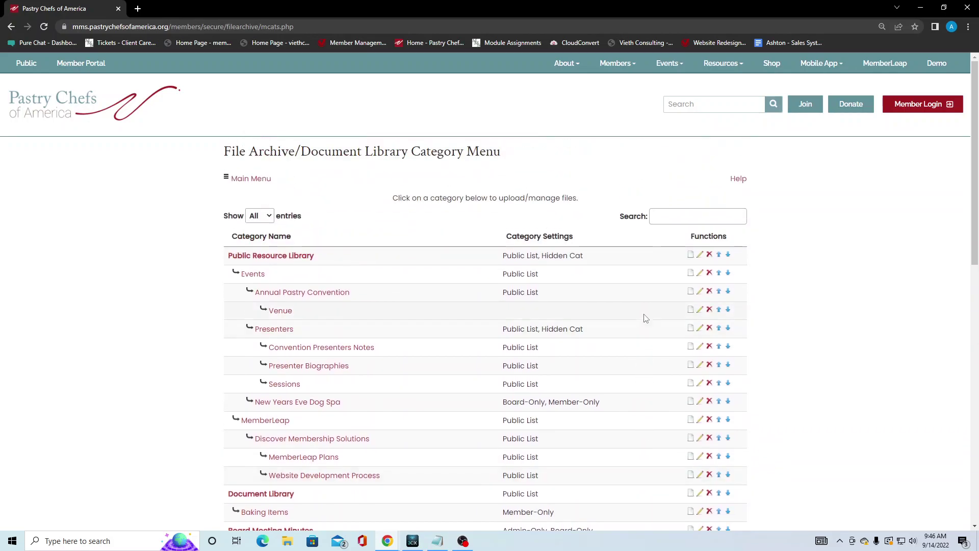
- Open the Events category for editing and view the available parent categories without changing the parent
click(701, 274)
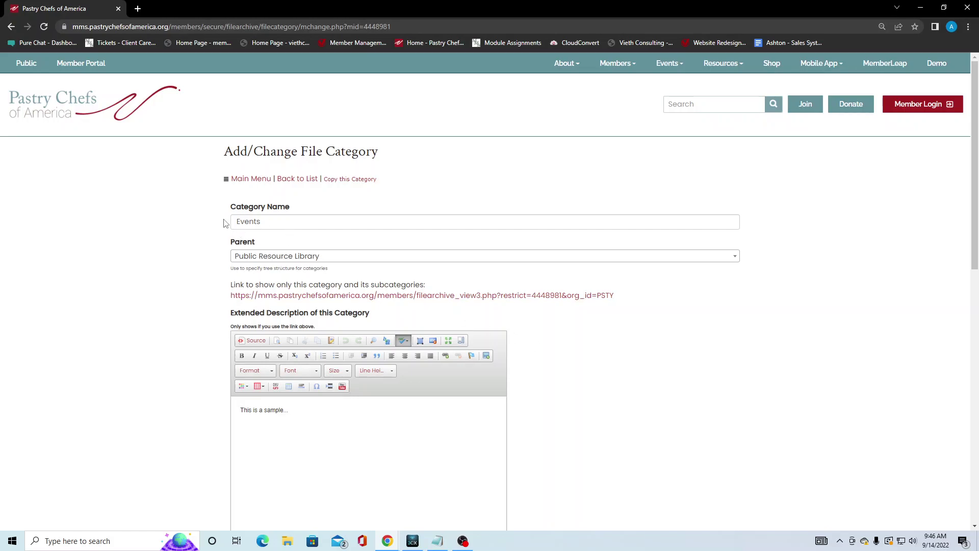
click(292, 260)
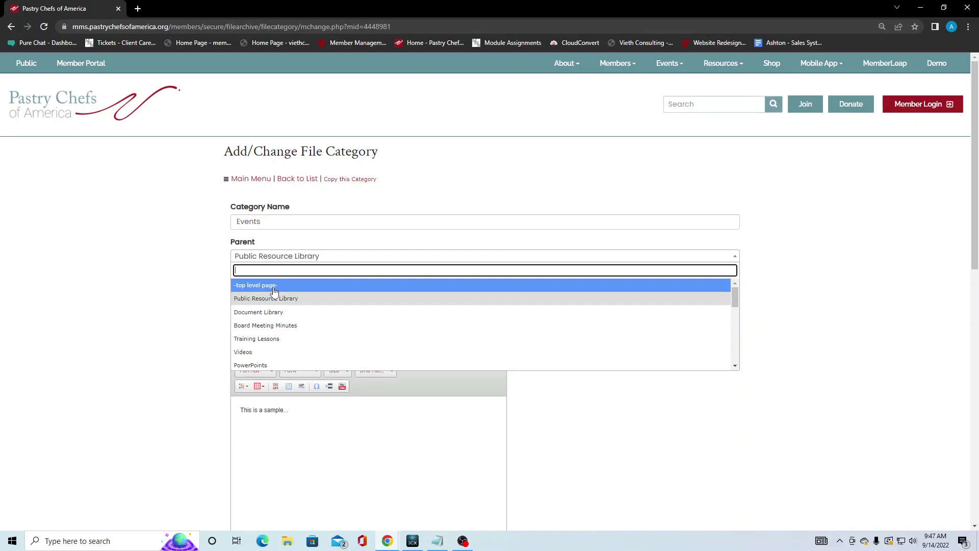
click(141, 275)
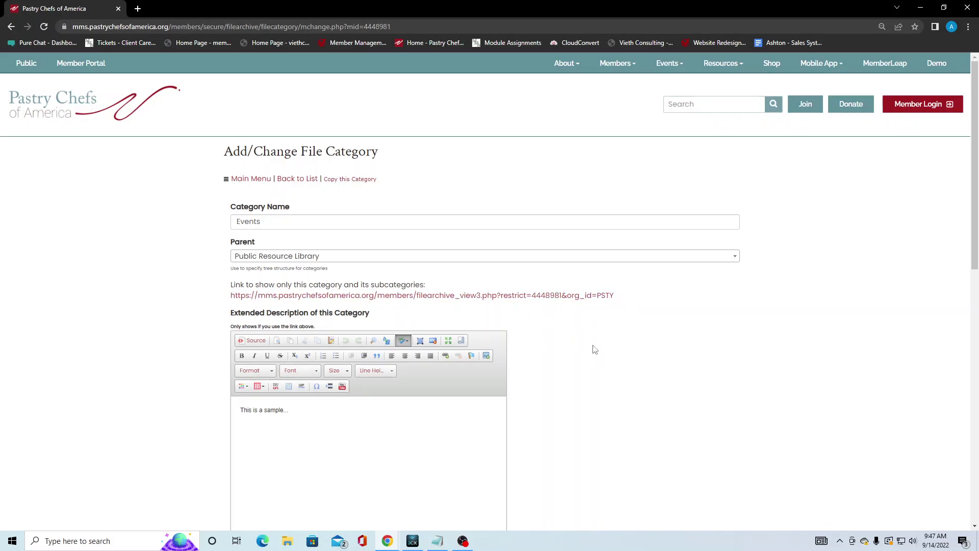
- Preview the public page of the Events category through its direct link in a separate tab, and close that tab
right_click(511, 297)
click(550, 303)
click(179, 10)
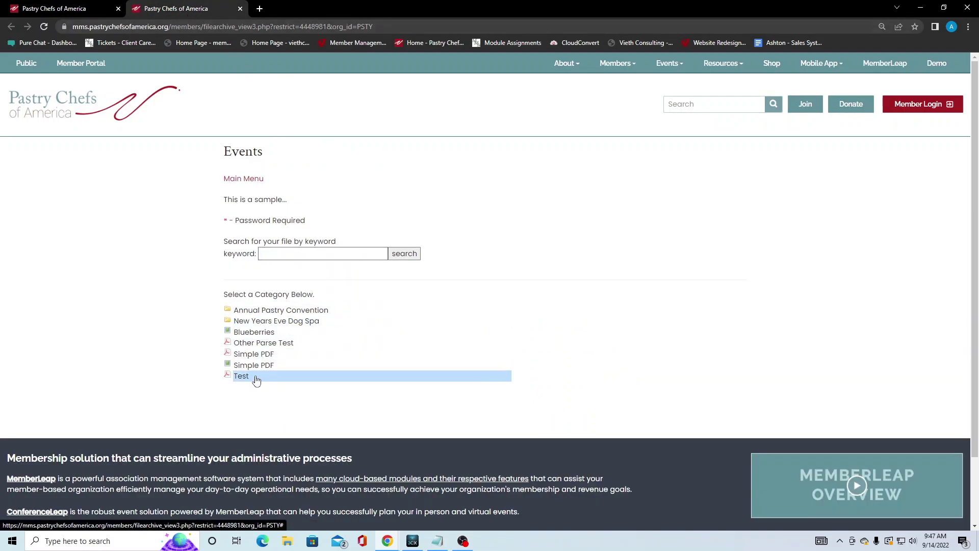
click(240, 9)
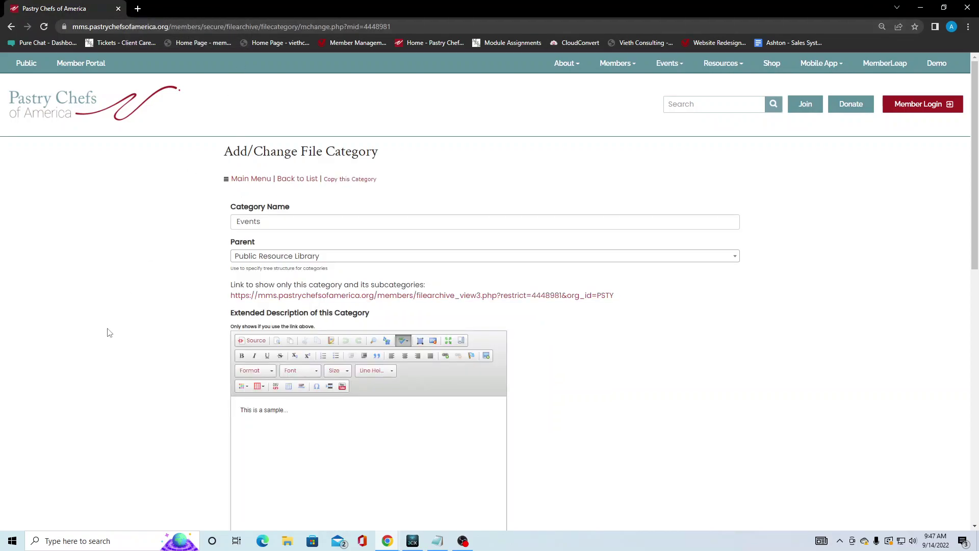
- Review the Events category's extended description, public directory, new-tab, admin-only and board-only options, and the member types available for limiting access
scroll(111, 332, down, 1)
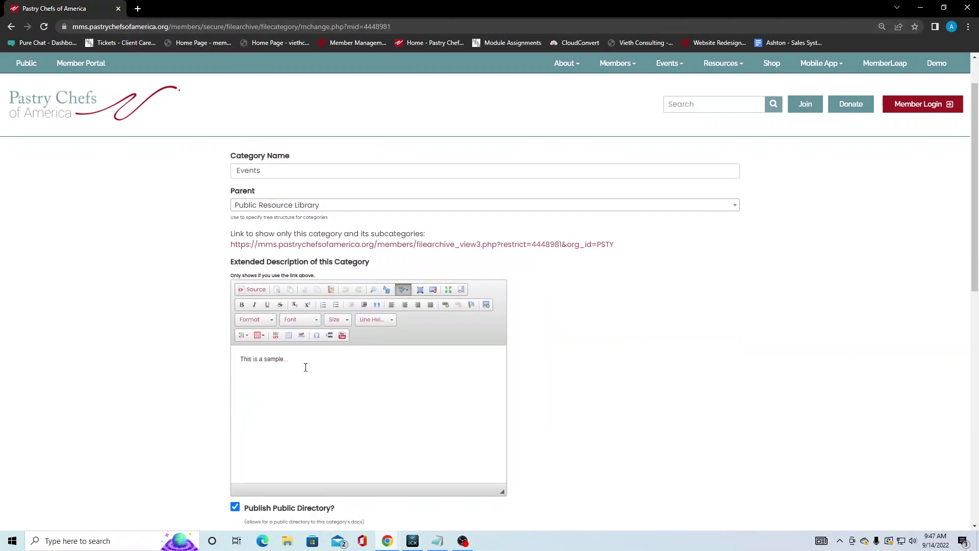
scroll(297, 366, down, 2)
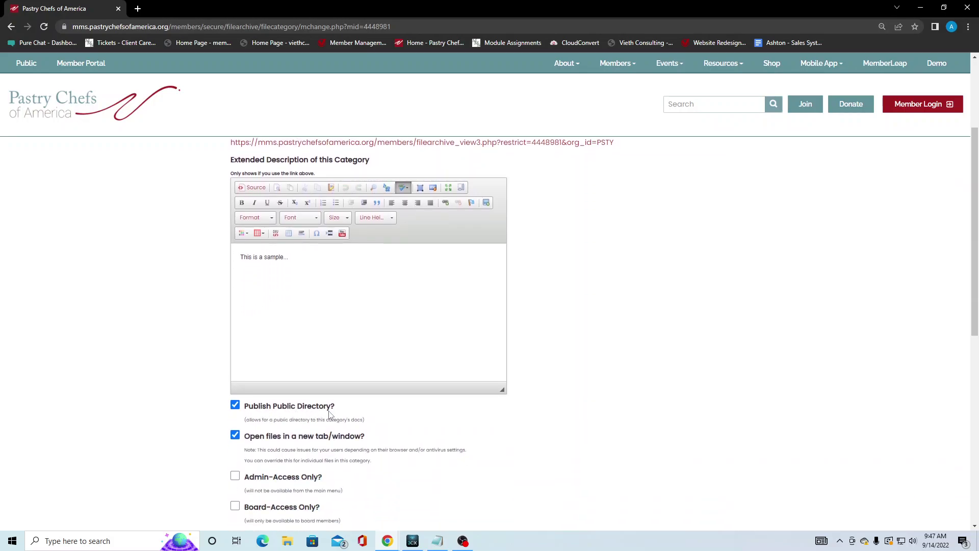
scroll(400, 418, down, 1)
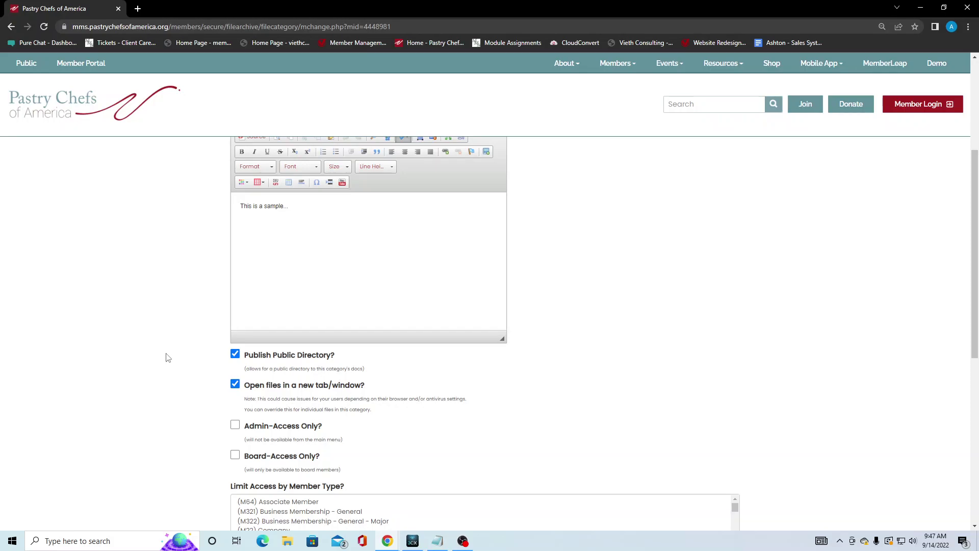
scroll(168, 357, down, 1)
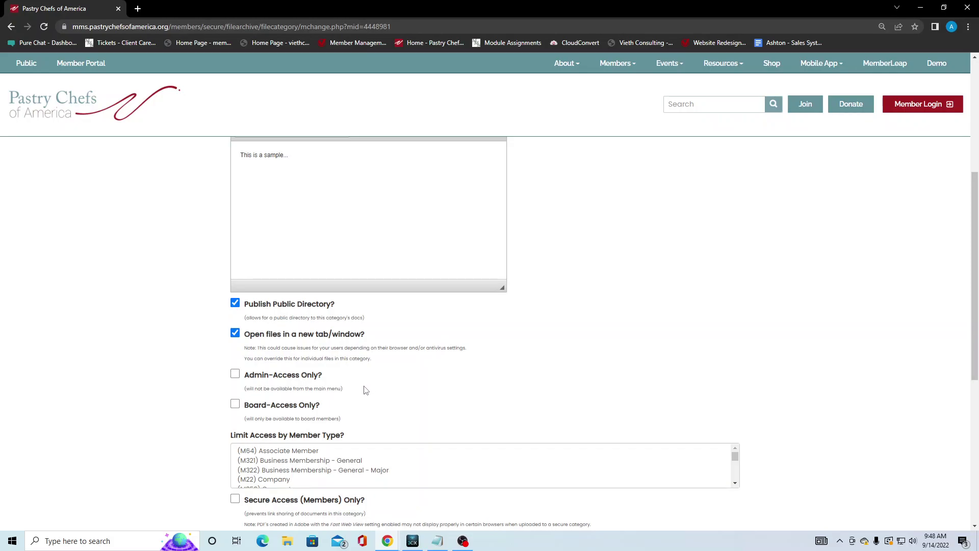
scroll(378, 394, down, 1)
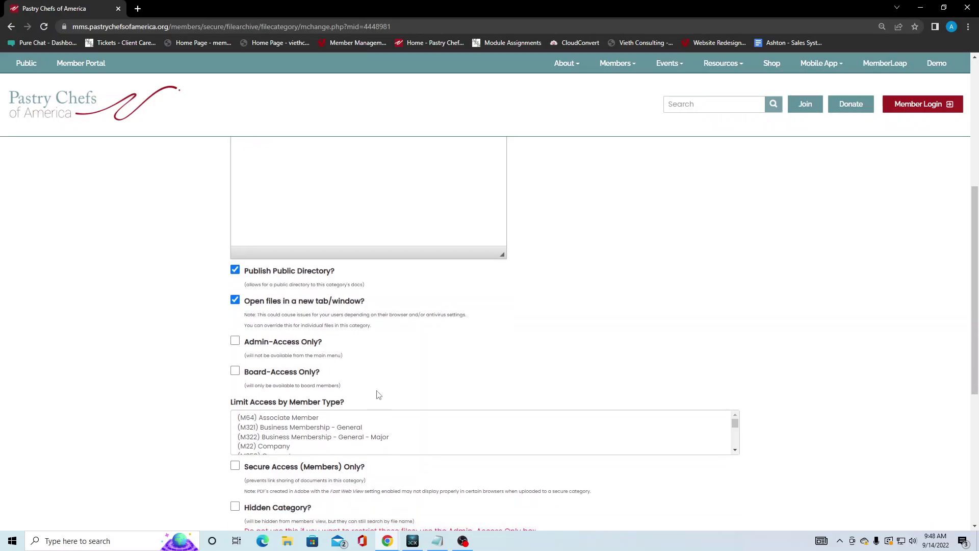
scroll(378, 394, down, 1)
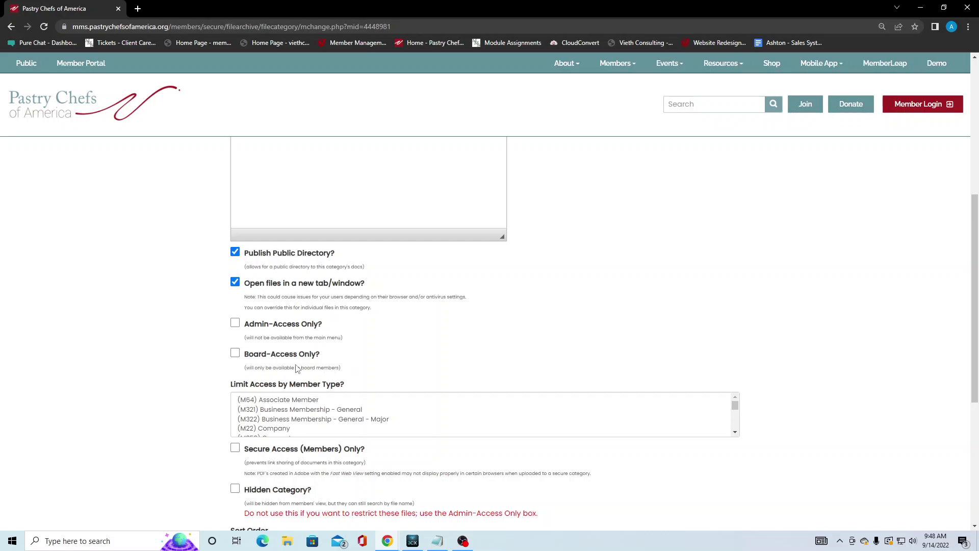
scroll(174, 368, down, 1)
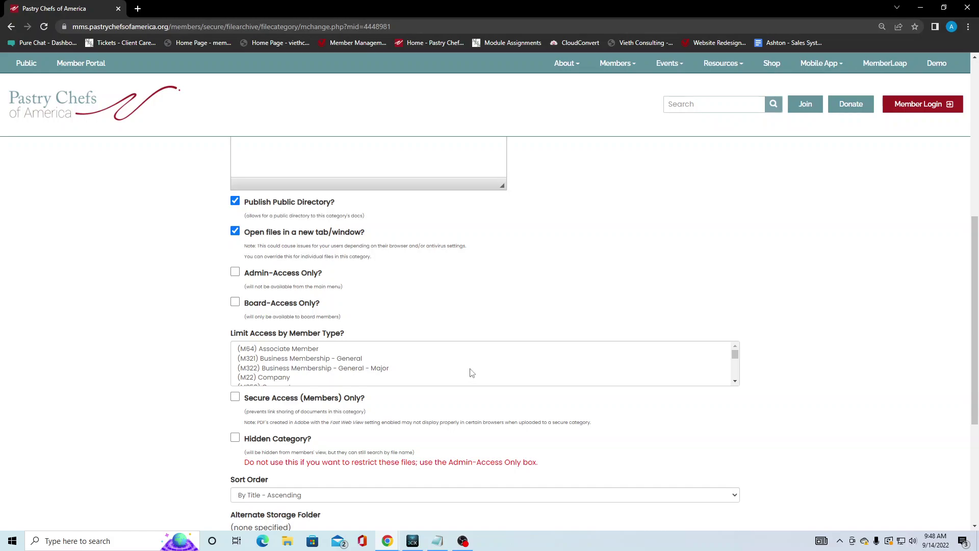
scroll(457, 365, down, 2)
scroll(430, 364, down, 4)
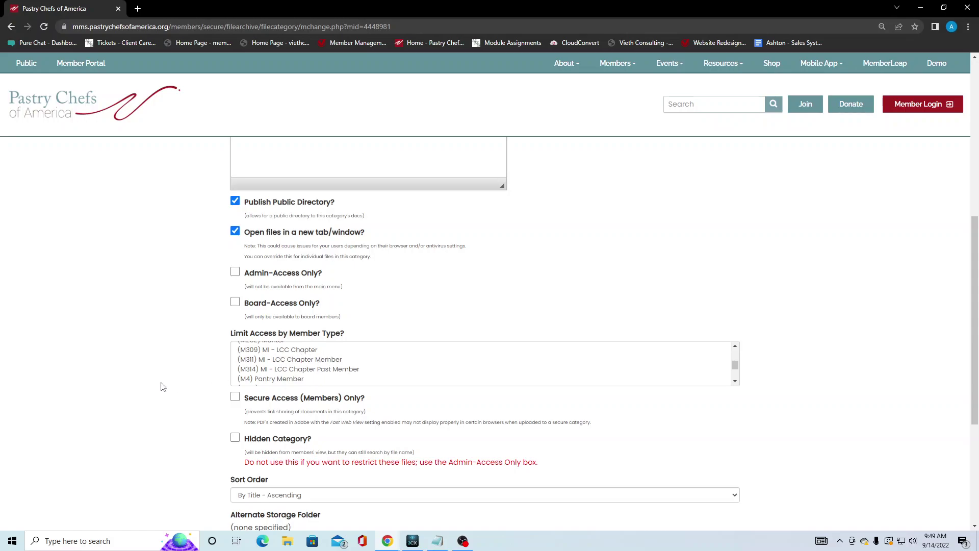
- Examine the Events category's secure access and hidden category options, and view its available sort orders
scroll(153, 380, down, 1)
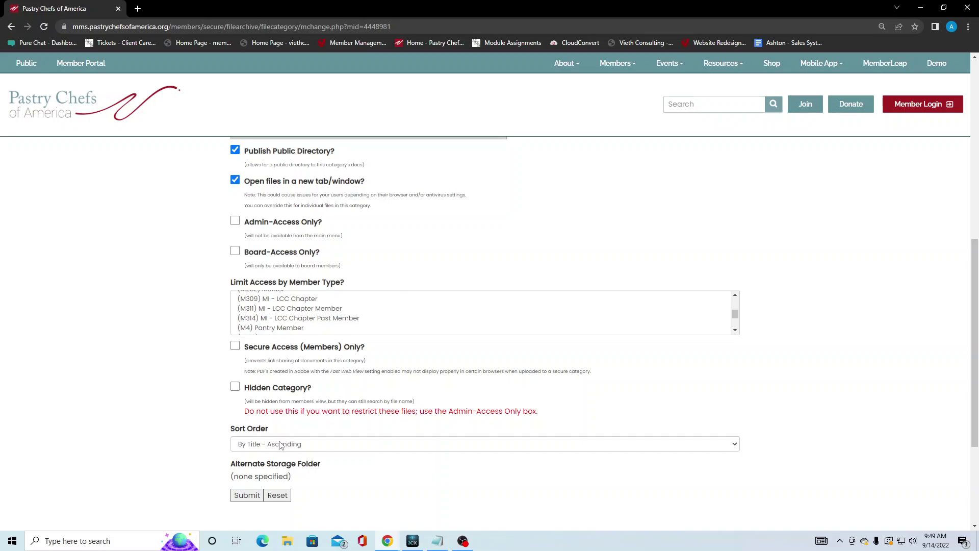
click(308, 449)
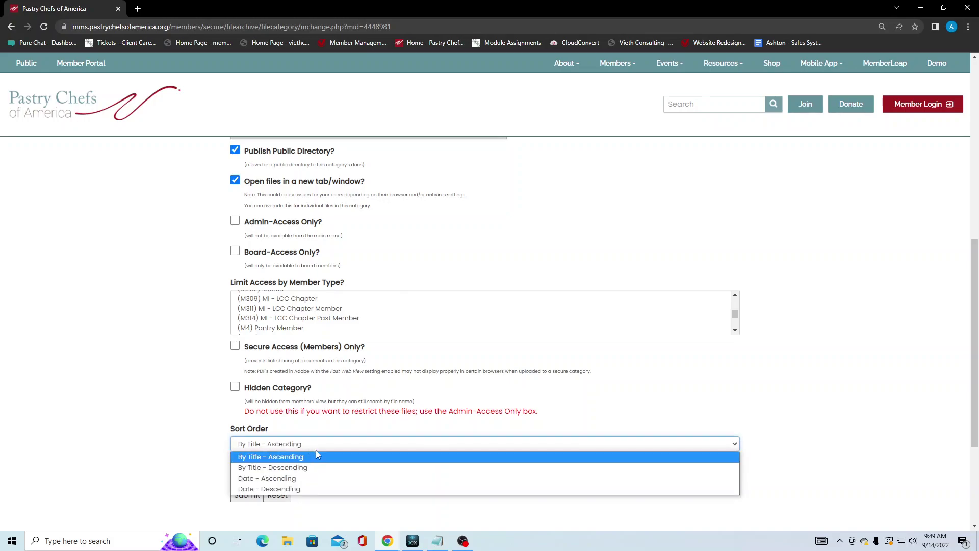
click(141, 440)
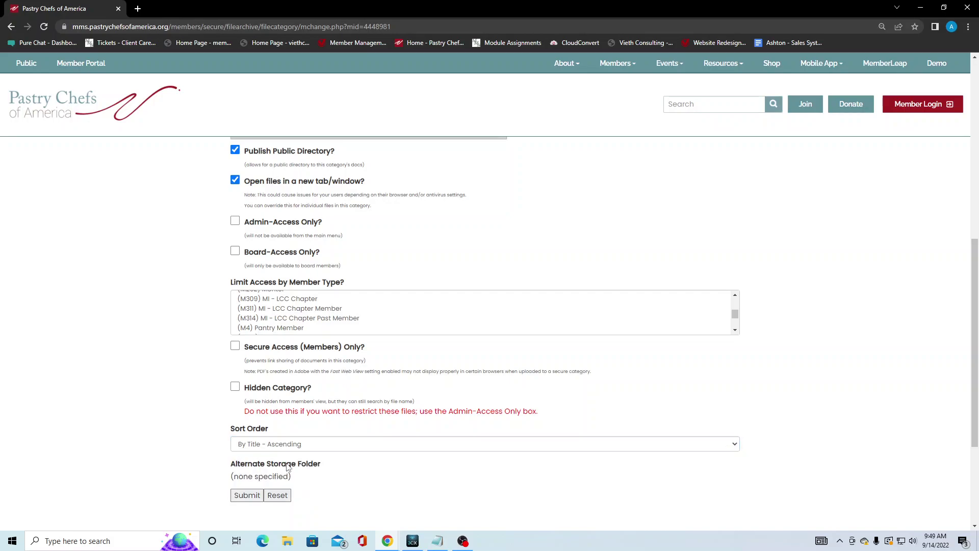
- Return to the file category list and open the file management page of the Events category
scroll(284, 466, down, 1)
scroll(286, 466, up, 2)
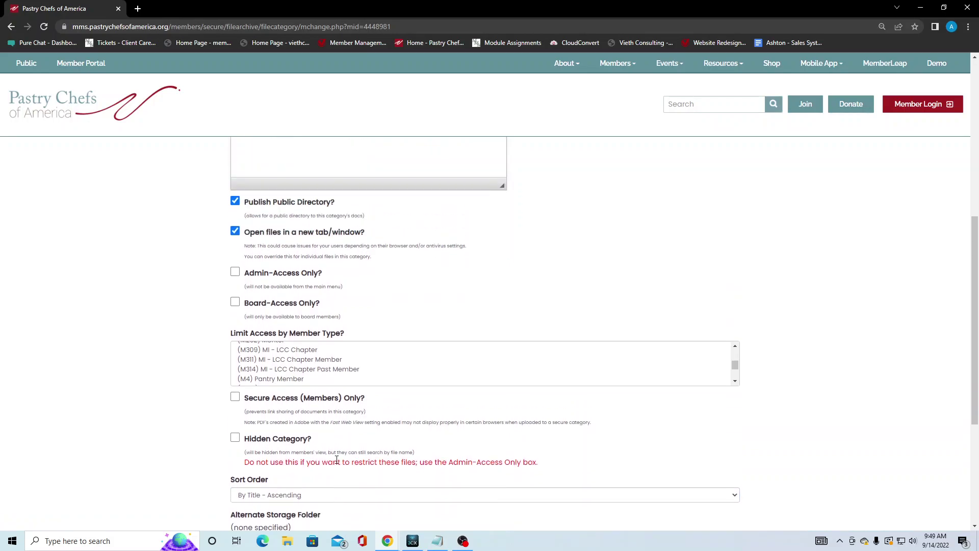
scroll(337, 460, up, 5)
scroll(515, 449, up, 2)
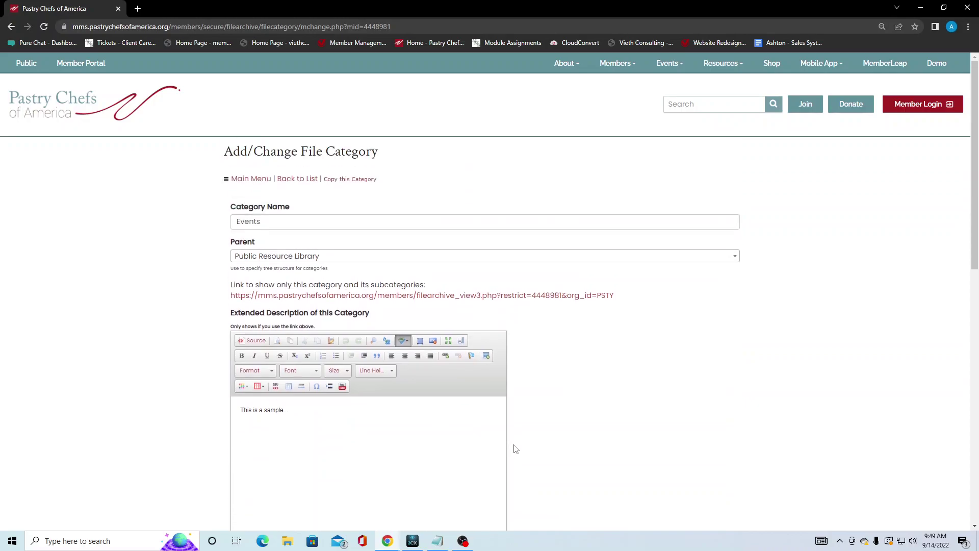
scroll(515, 449, down, 11)
scroll(290, 384, up, 11)
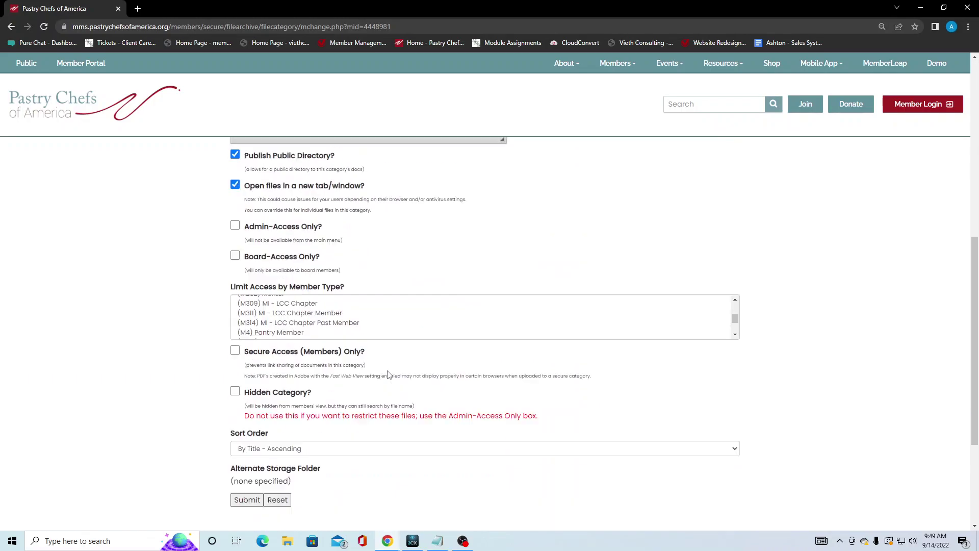
scroll(389, 375, up, 1)
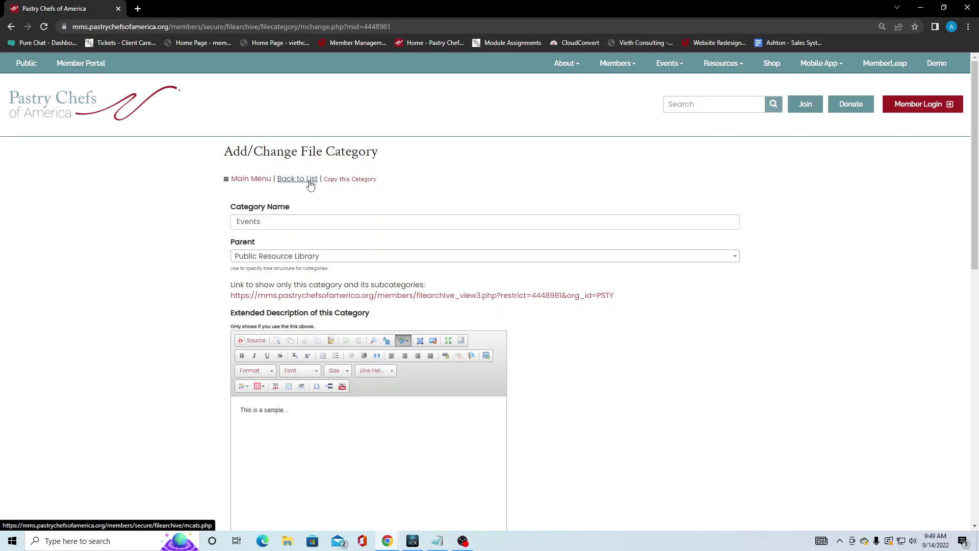
click(308, 180)
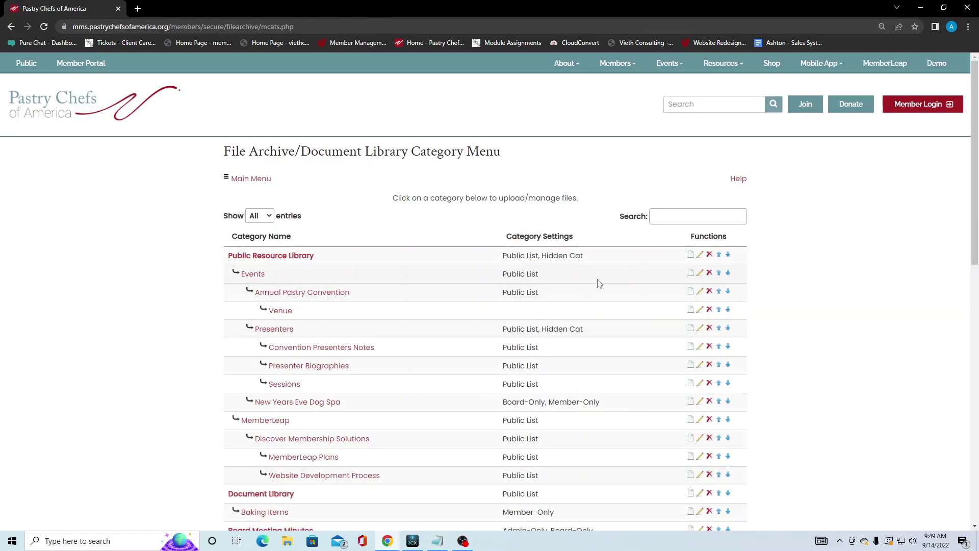
click(691, 274)
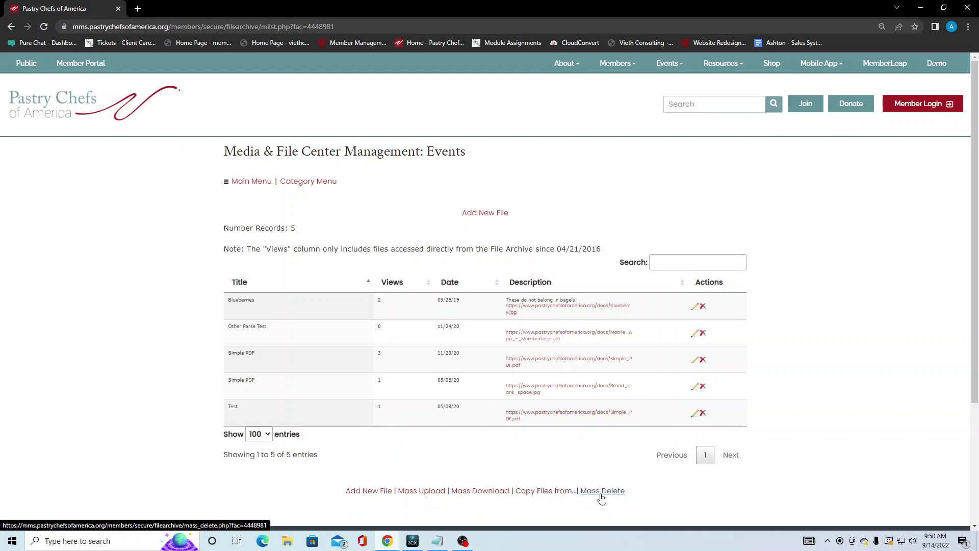
- Open the form for adding a new file to Events and review its detail fields and available file categories
click(380, 488)
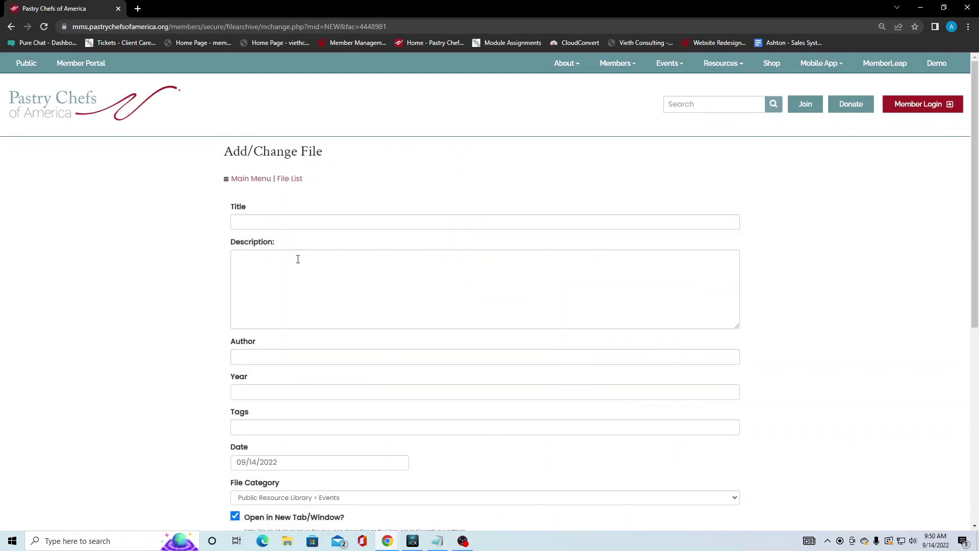
scroll(316, 311, down, 1)
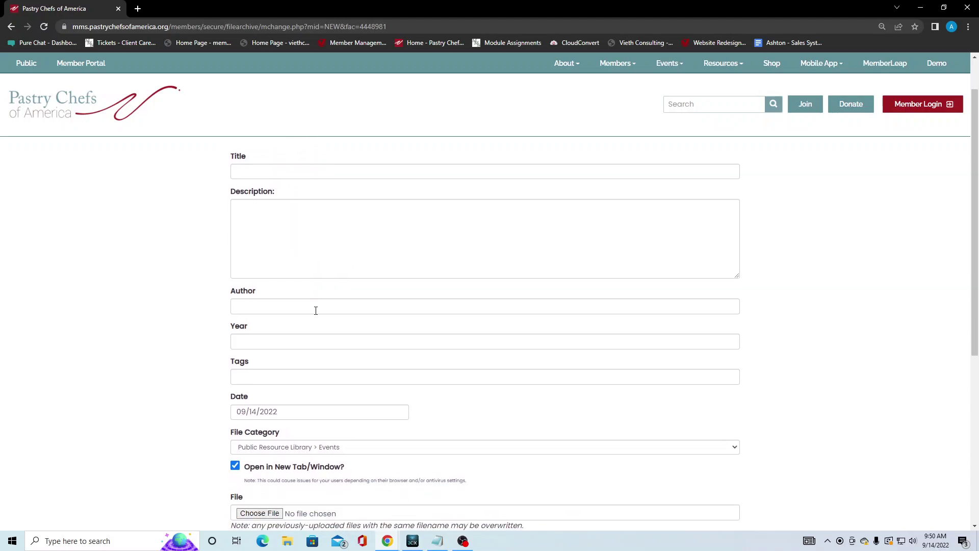
scroll(247, 339, down, 1)
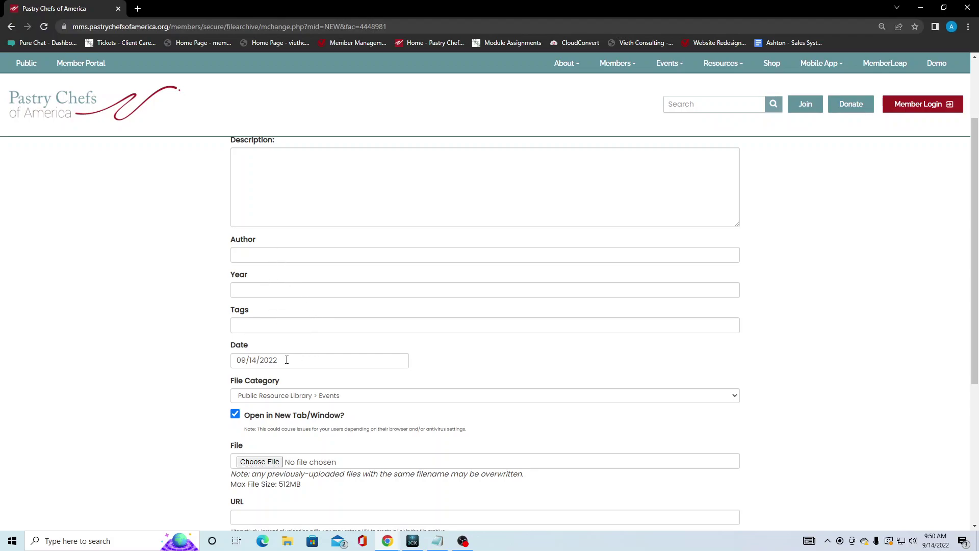
scroll(300, 370, down, 1)
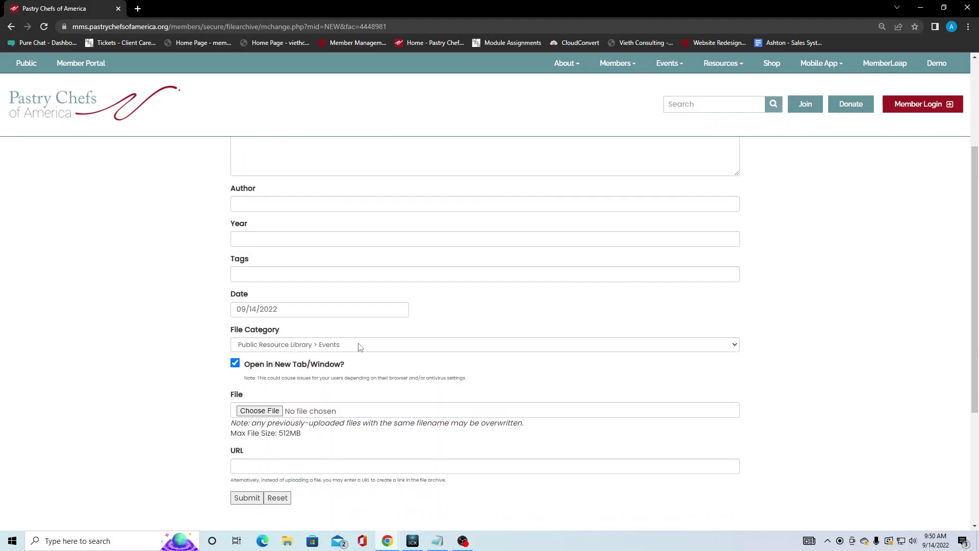
click(360, 346)
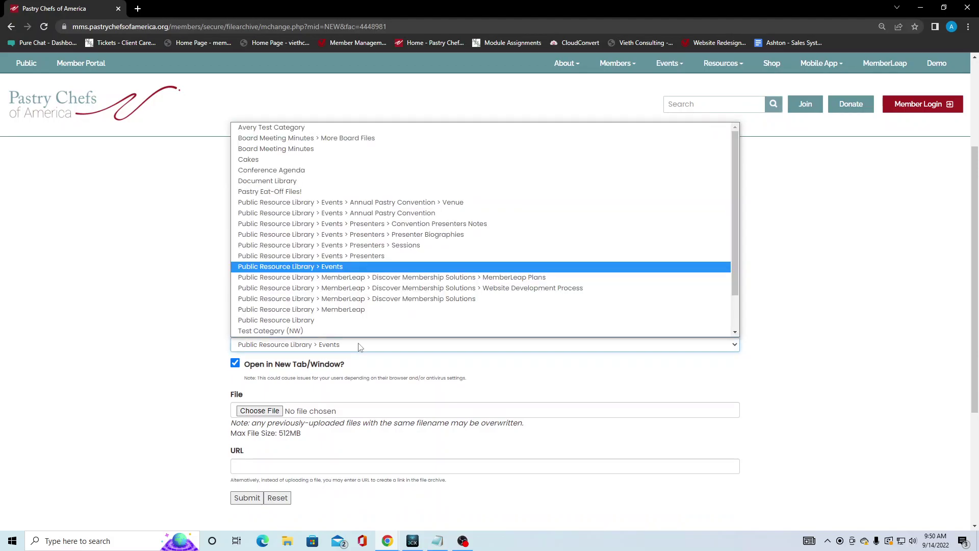
click(151, 337)
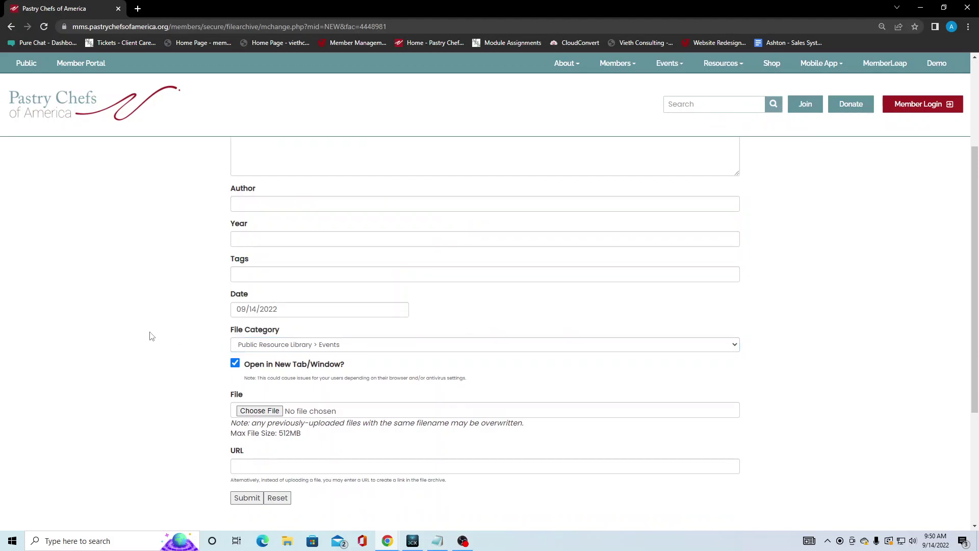
- Review the new file's upload and URL options, highlighting the maximum file size, and return to the Events file list
scroll(152, 337, down, 1)
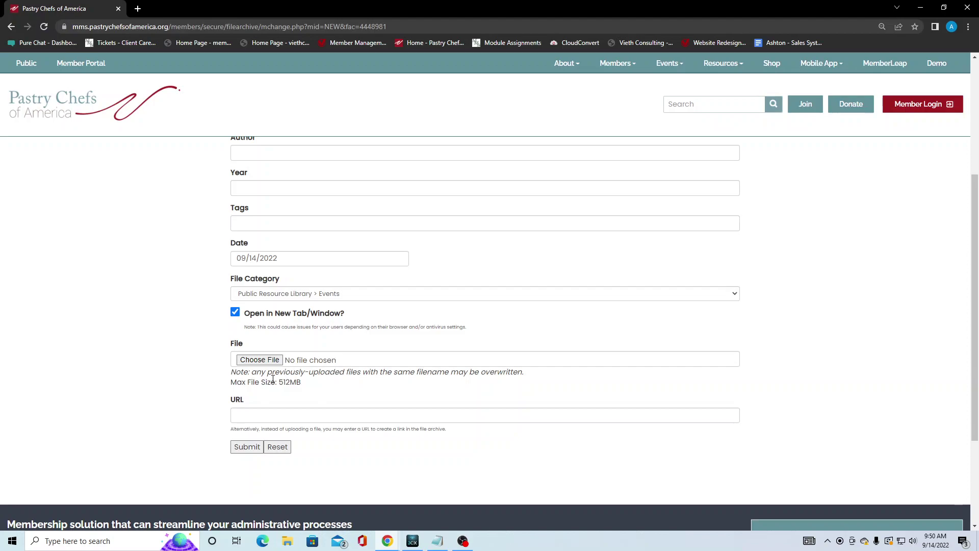
drag(302, 383, 228, 385)
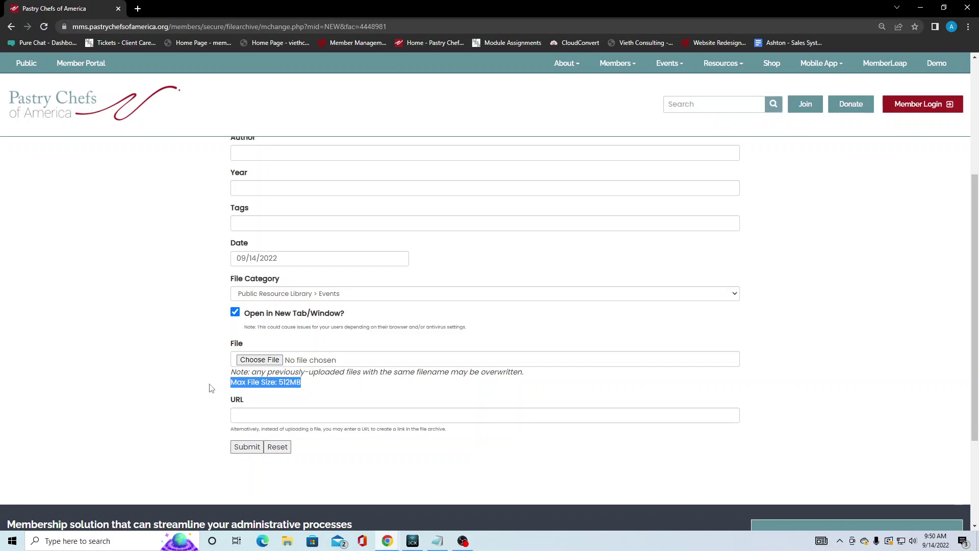
click(211, 388)
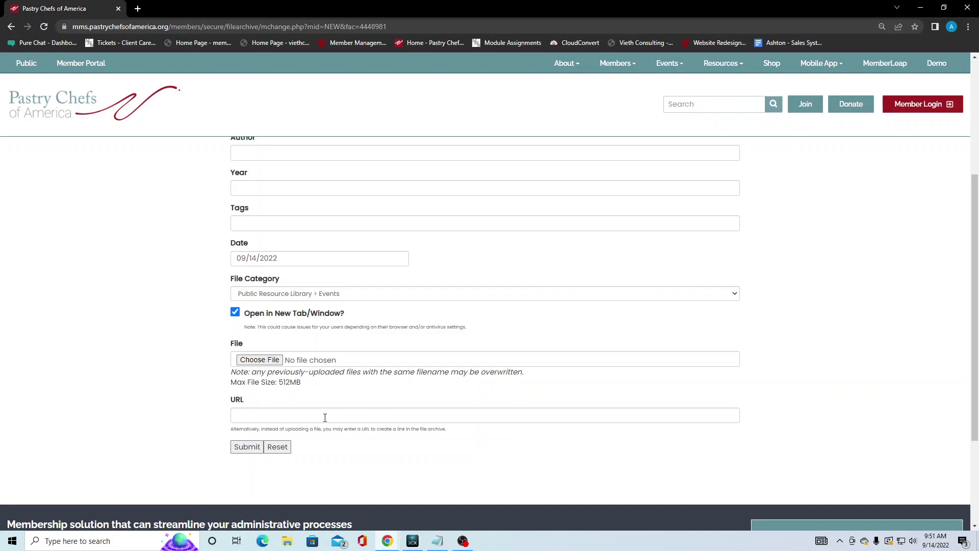
scroll(306, 408, up, 4)
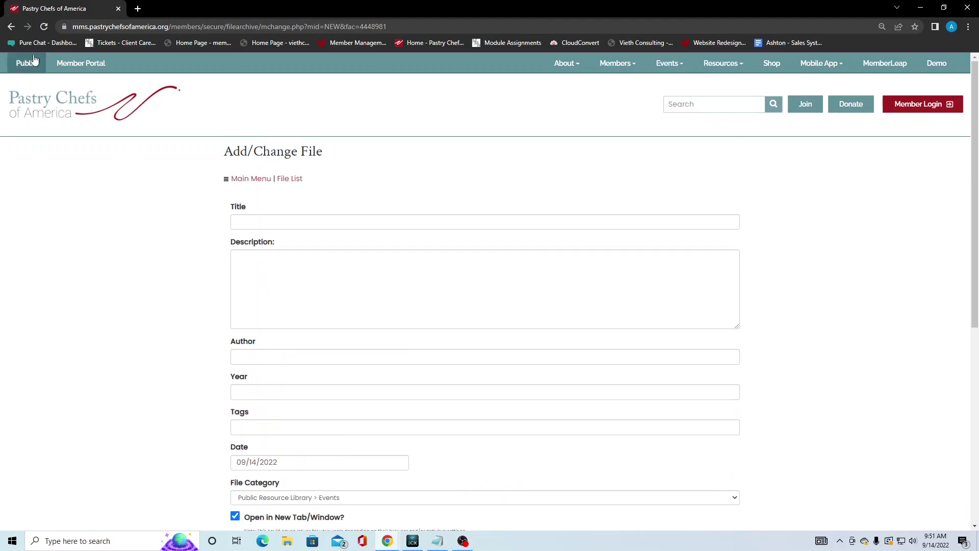
click(11, 27)
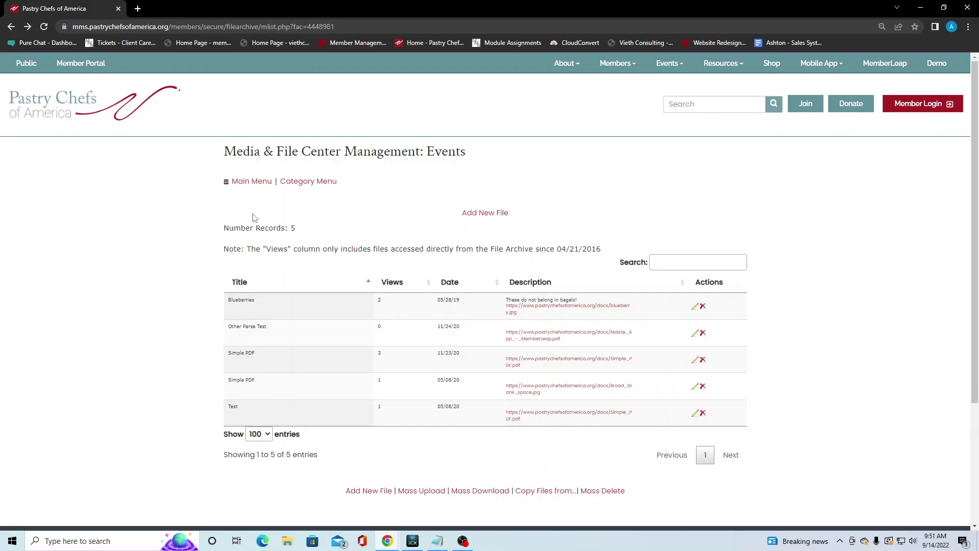
- Switch from the main admin menu to the members view and open its File Archive/Document Library
click(263, 186)
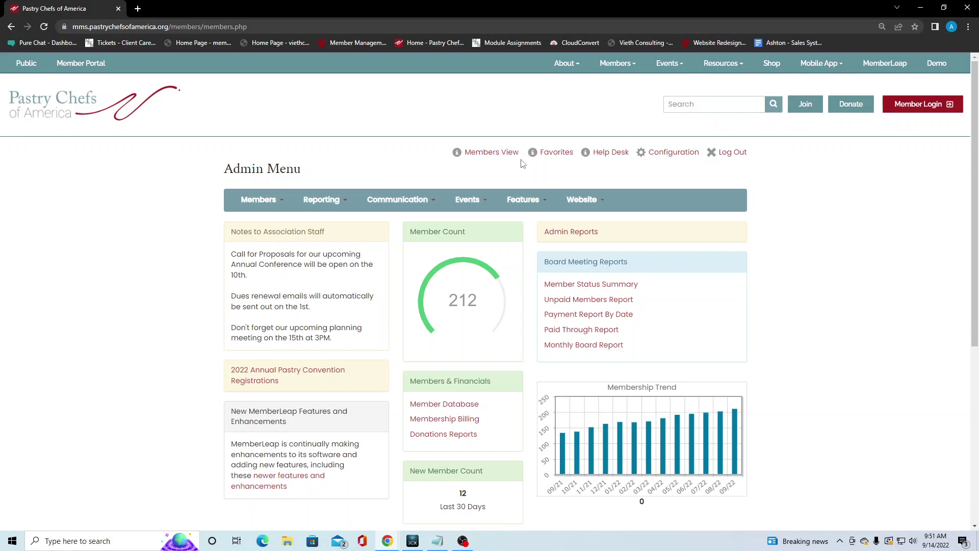
click(504, 159)
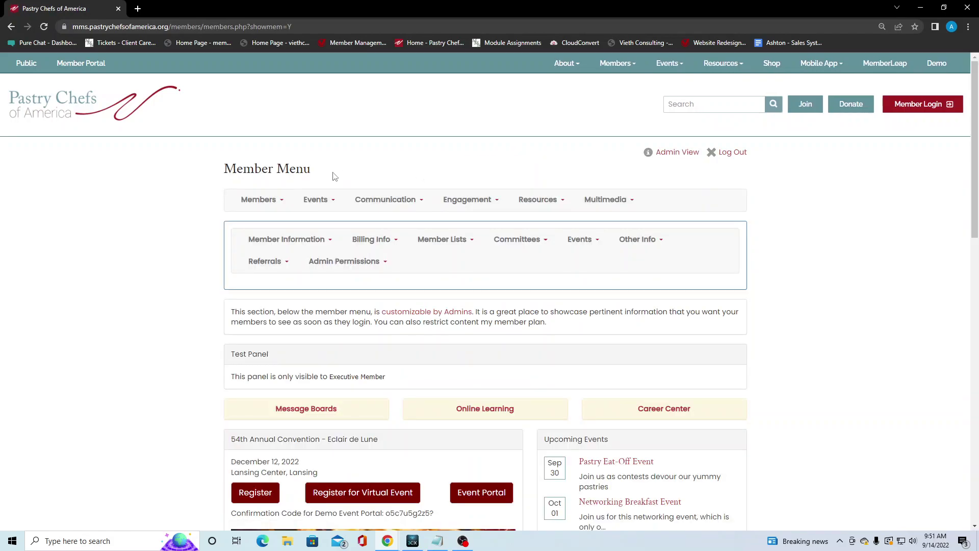
click(562, 202)
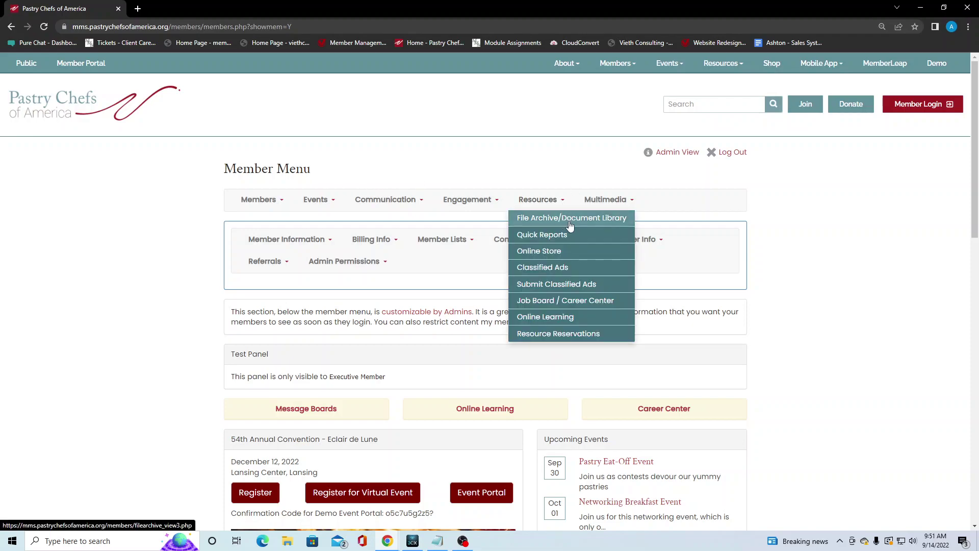
click(570, 226)
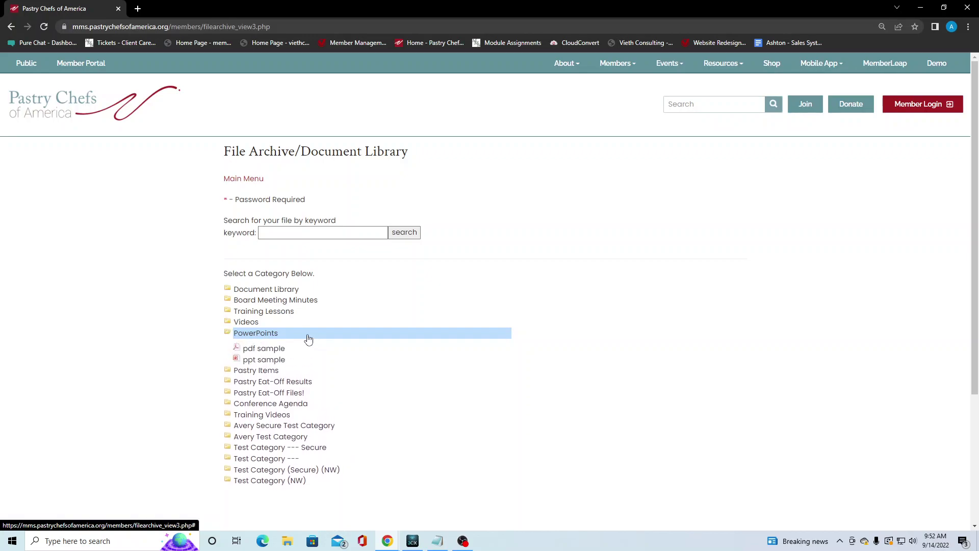
- Expand PowerPoints, Conference Agenda, the first secure test category, Board Meeting Minutes and Training Lessons to view their files and subcategories
click(304, 336)
click(315, 407)
click(313, 441)
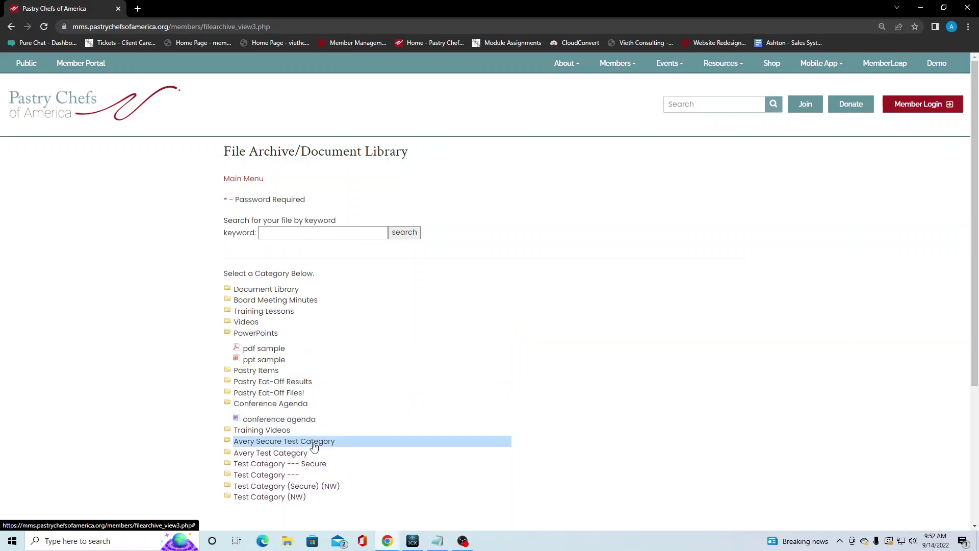
click(309, 303)
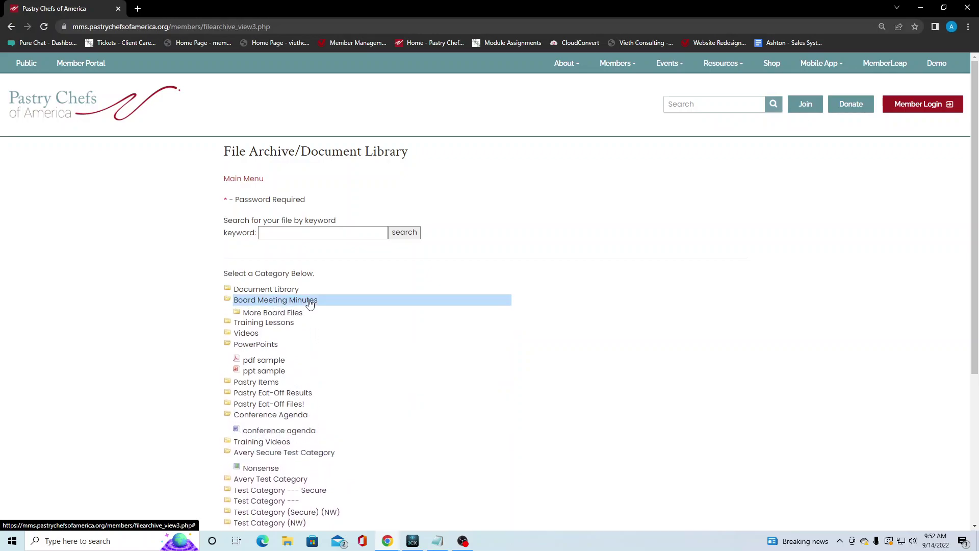
click(306, 338)
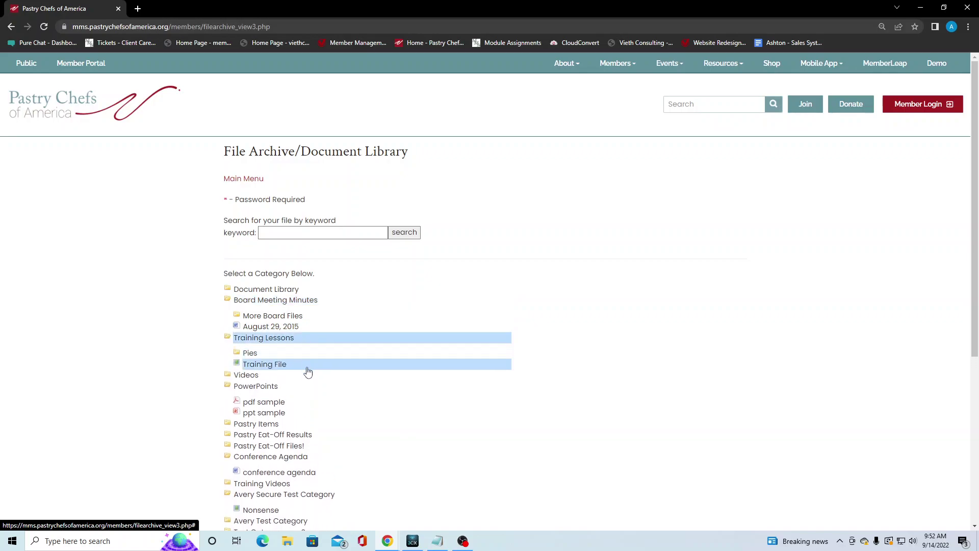
- Expand Videos and Document Library to view their files and subcategories, and go back to the members menu
click(305, 378)
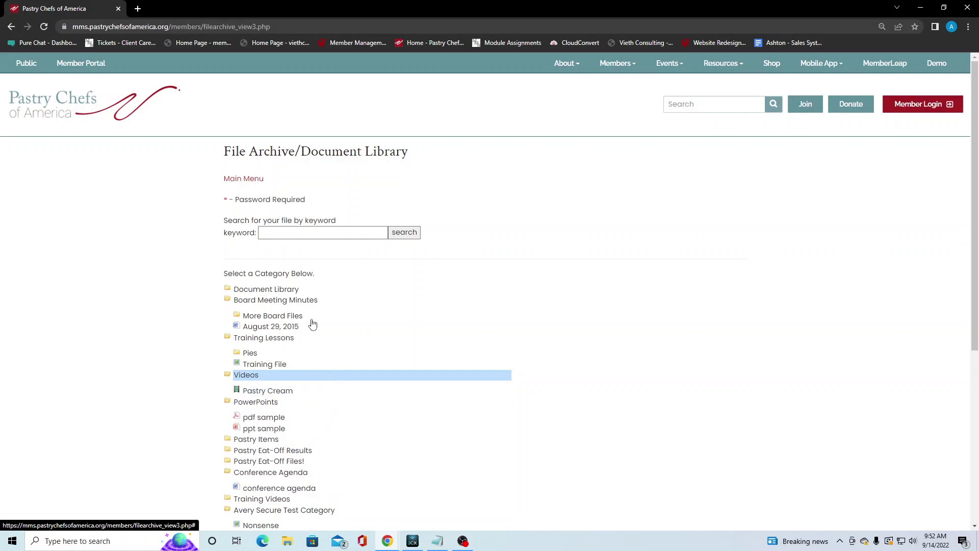
click(319, 291)
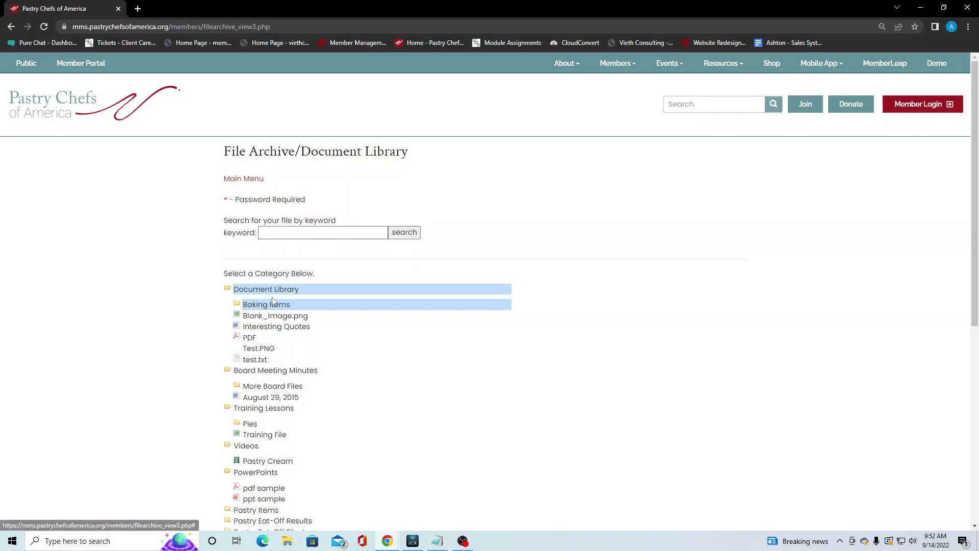
click(11, 26)
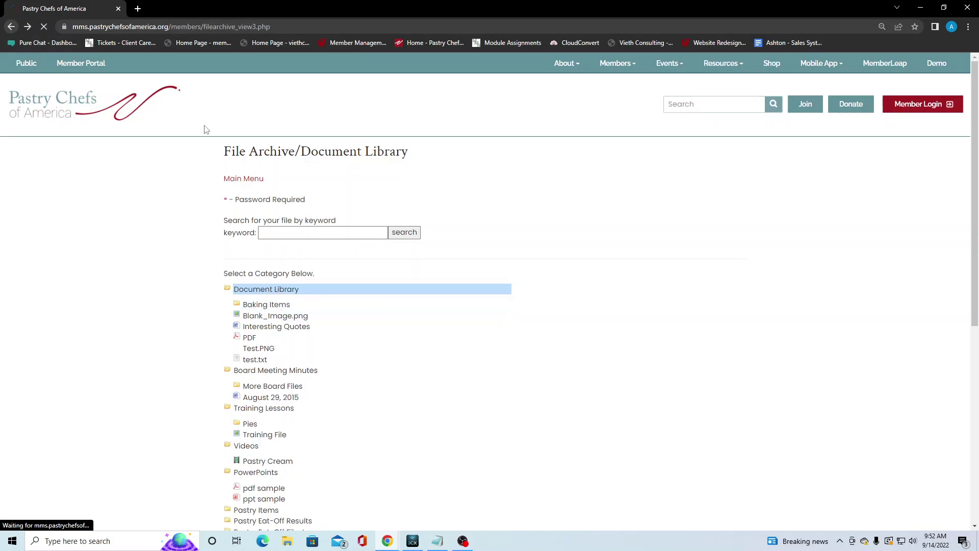
- Reopen the File Archive/Document Library, view the contents of only the Document Library category, and return to the members main menu
click(544, 218)
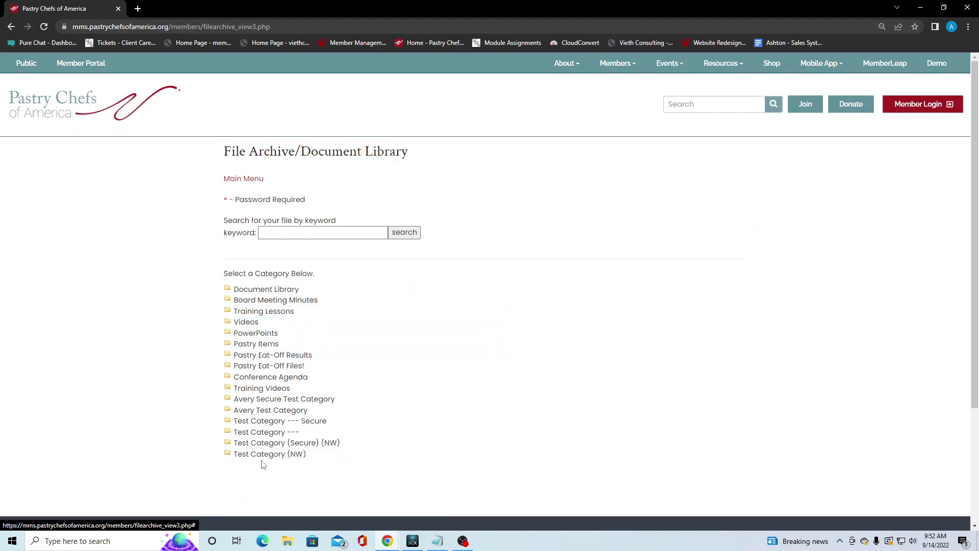
click(265, 289)
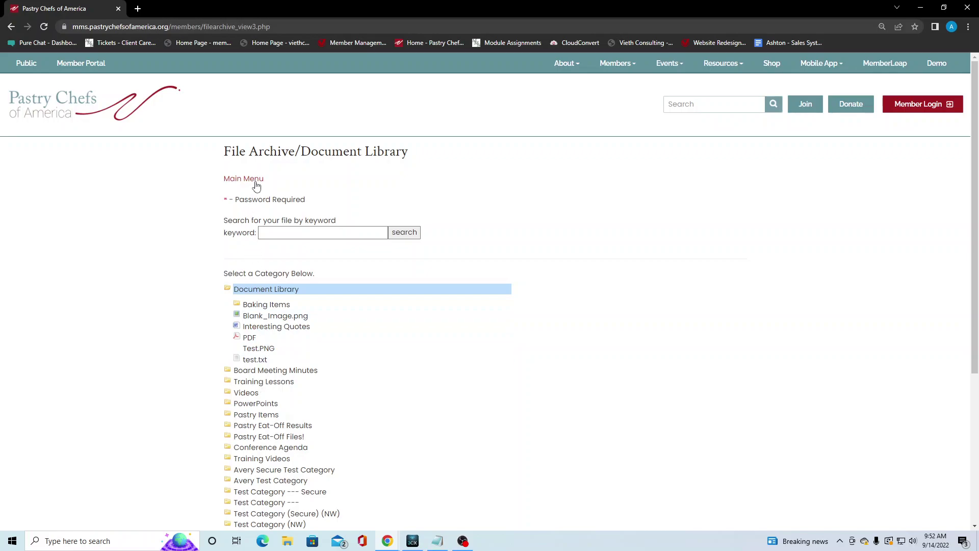
click(257, 181)
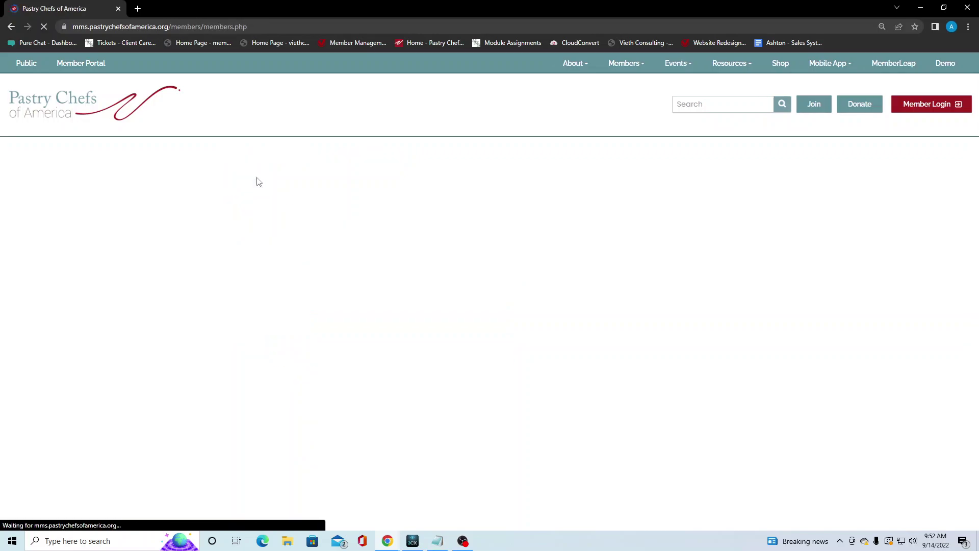